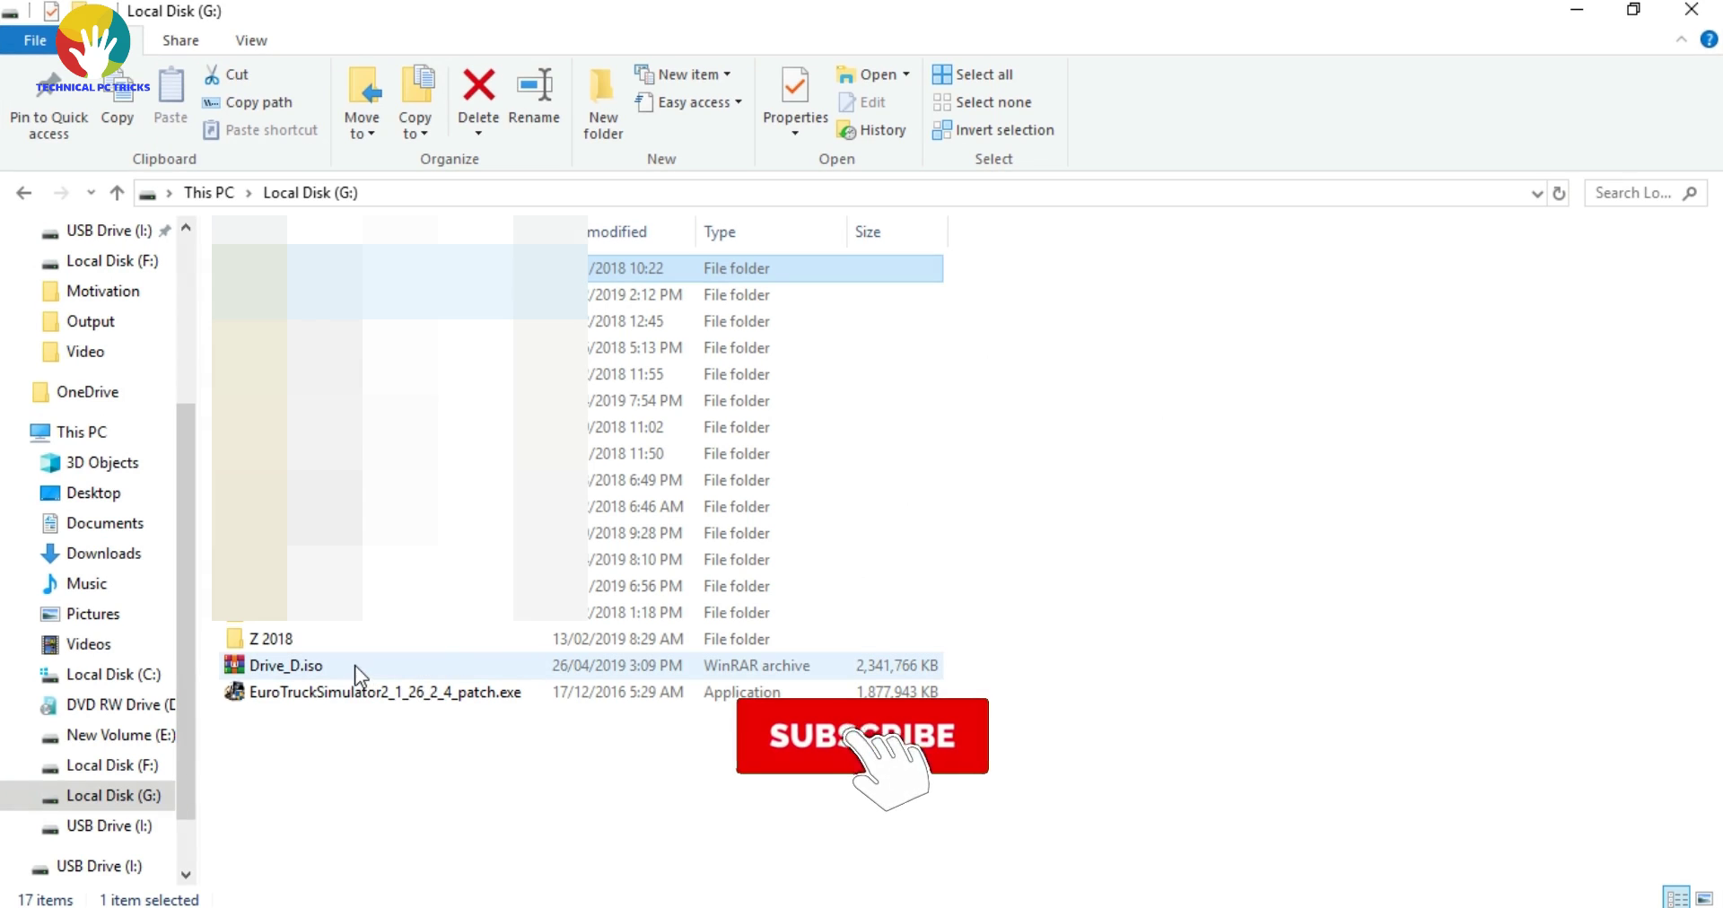
# Open Drive_D.iso from Local Disk (G:) with PowerISO and maximize its window.
pyautogui.rightClick(357, 667)
pyautogui.rightClick(297, 666)
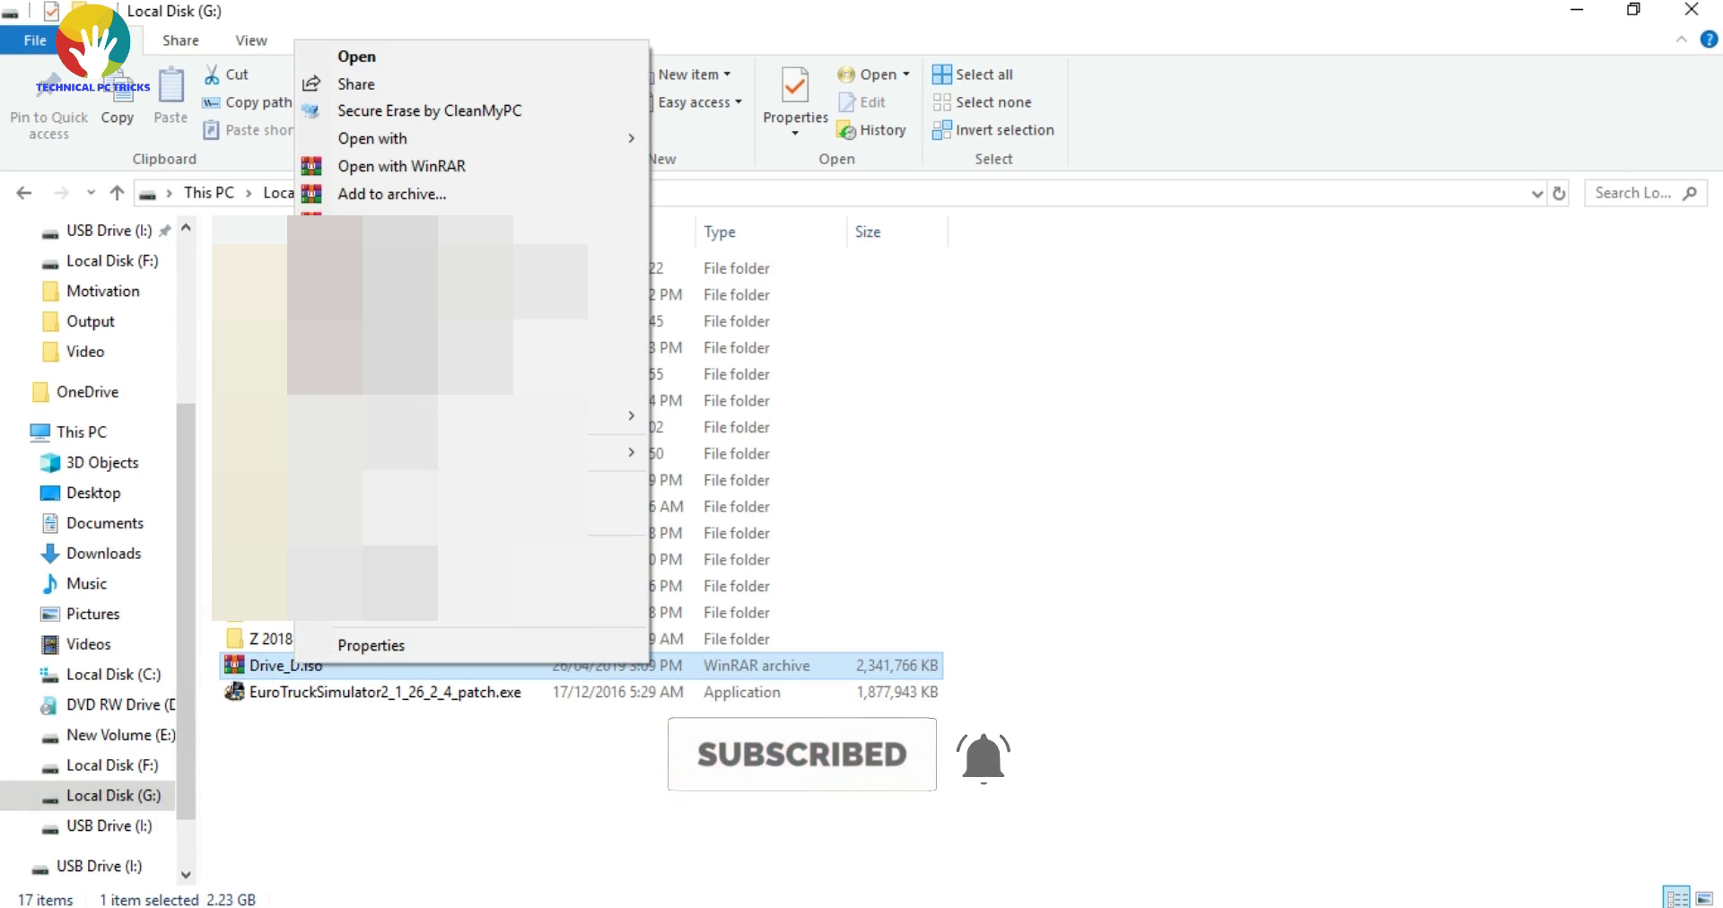
pyautogui.moveTo(367, 133)
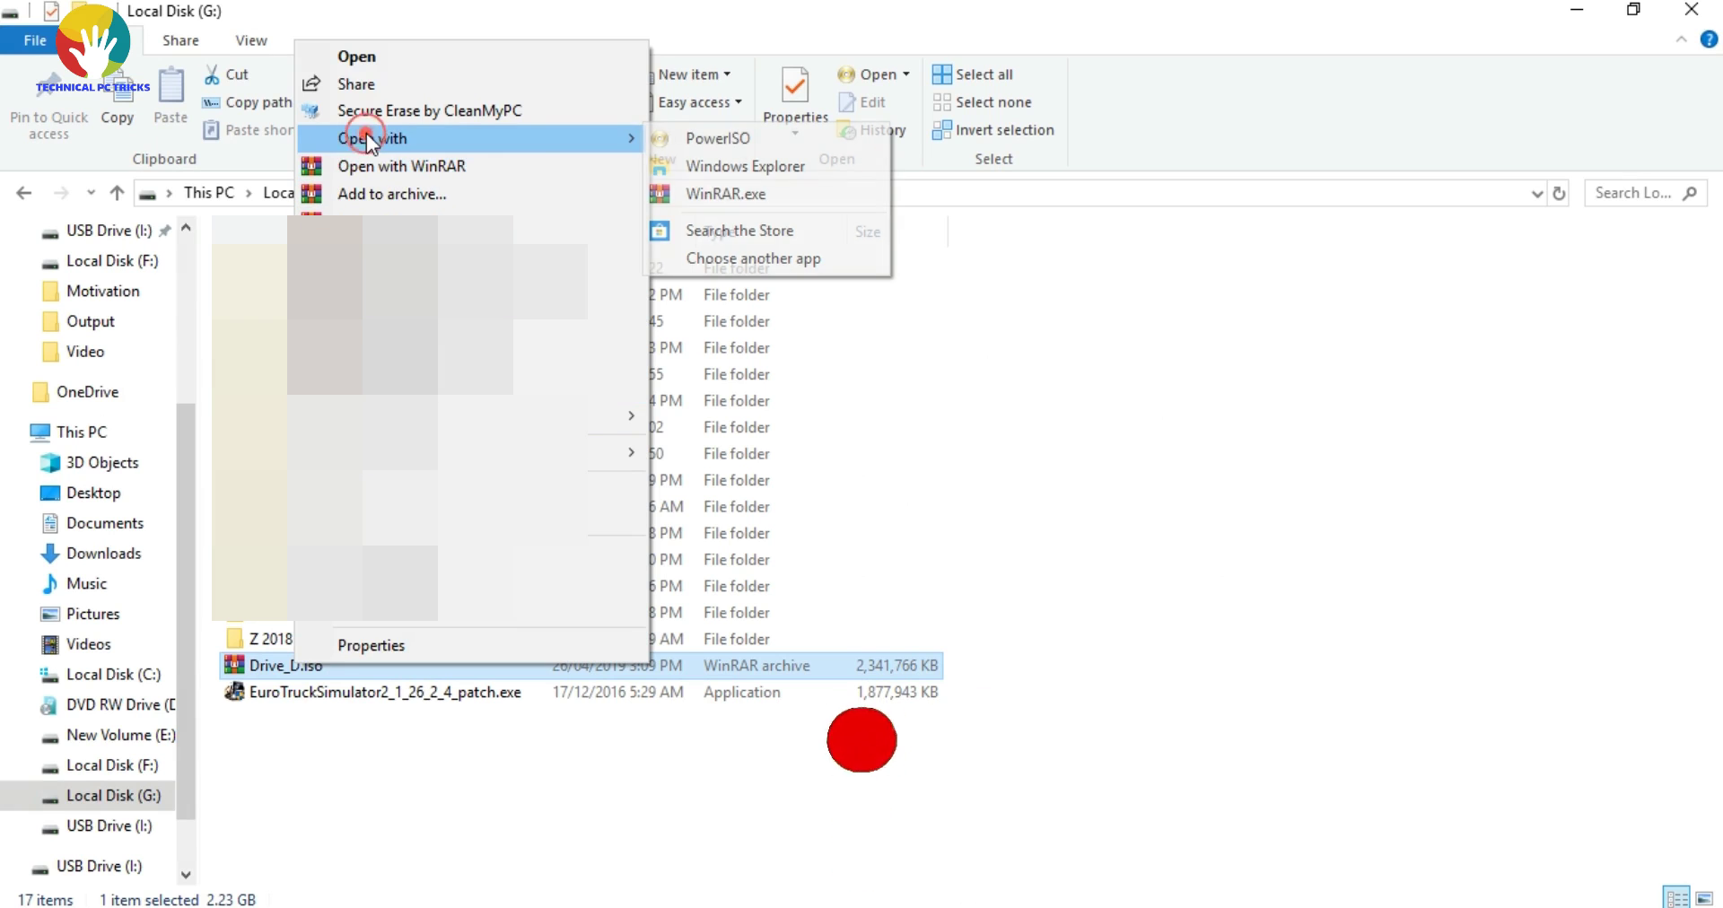
pyautogui.click(696, 144)
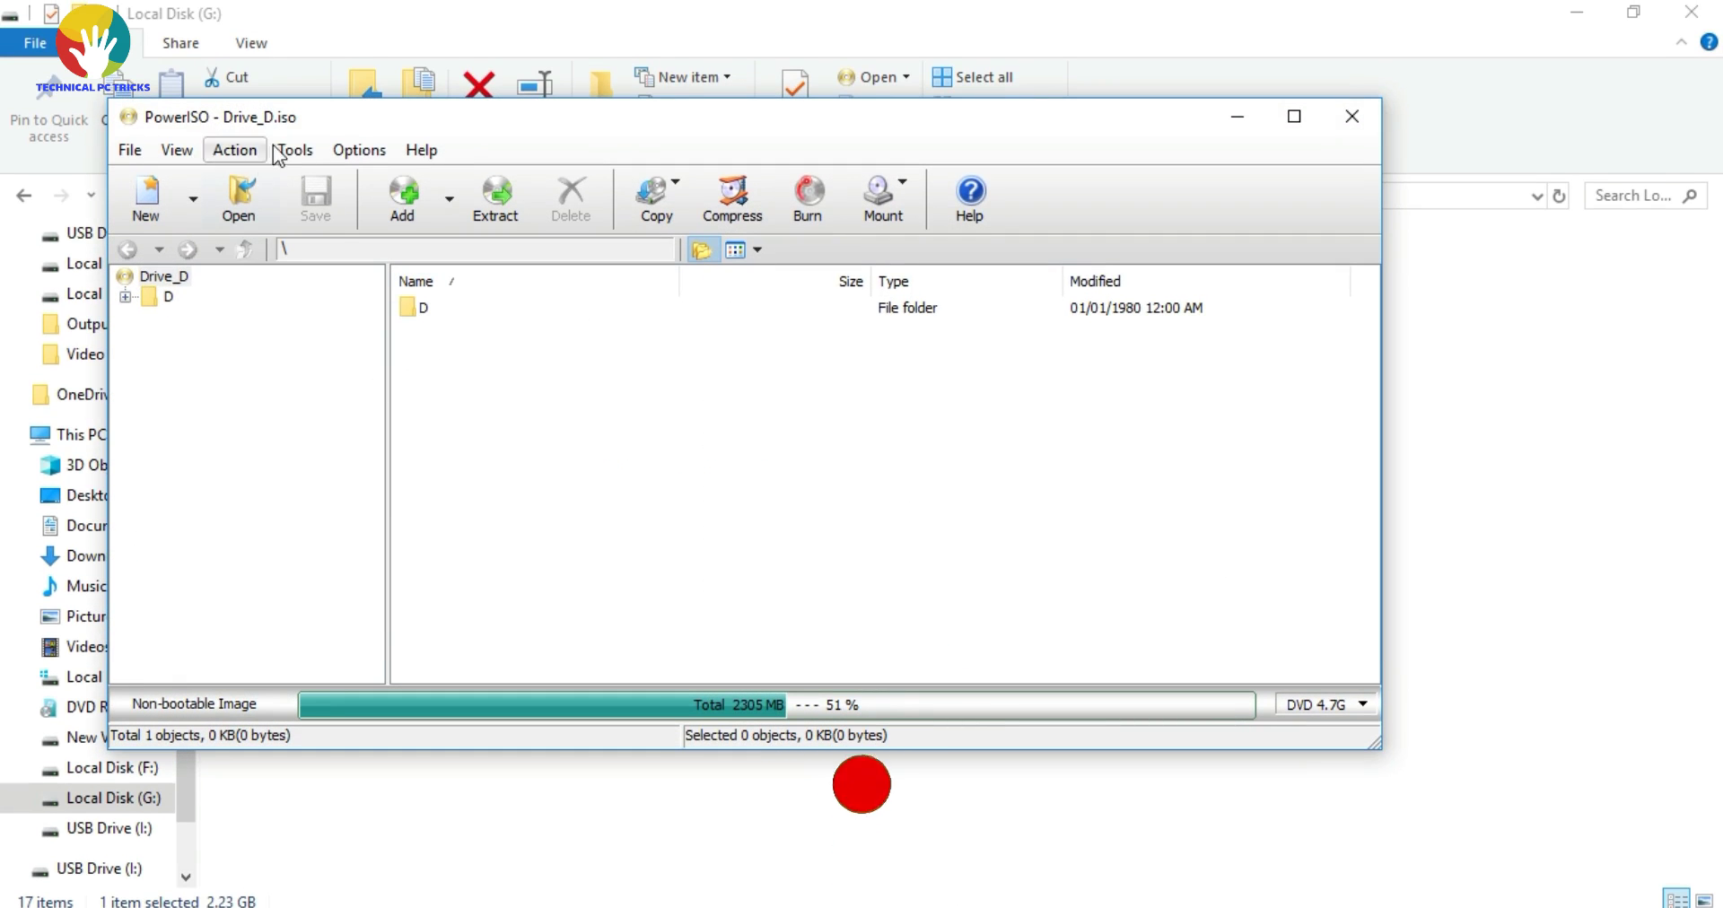
pyautogui.moveTo(336, 131); pyautogui.dragTo(437, 153)
pyautogui.doubleClick(437, 152)
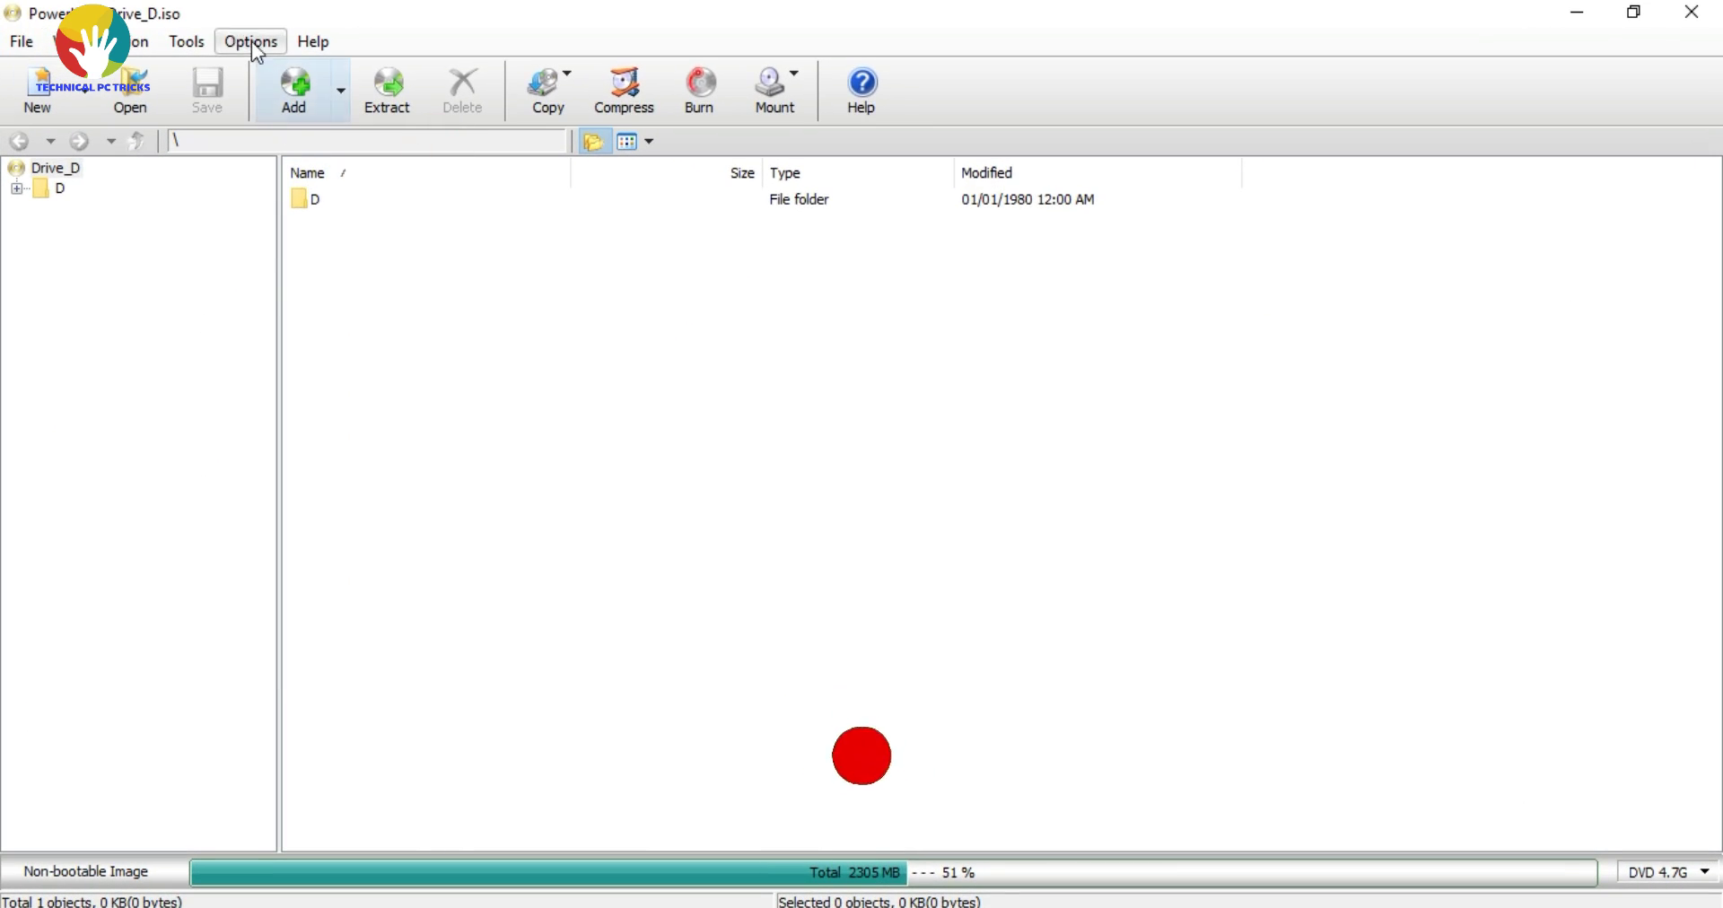
# Start the Create Bootable USB Drive tool and allow PowerISO to run as administrator.
pyautogui.click(191, 42)
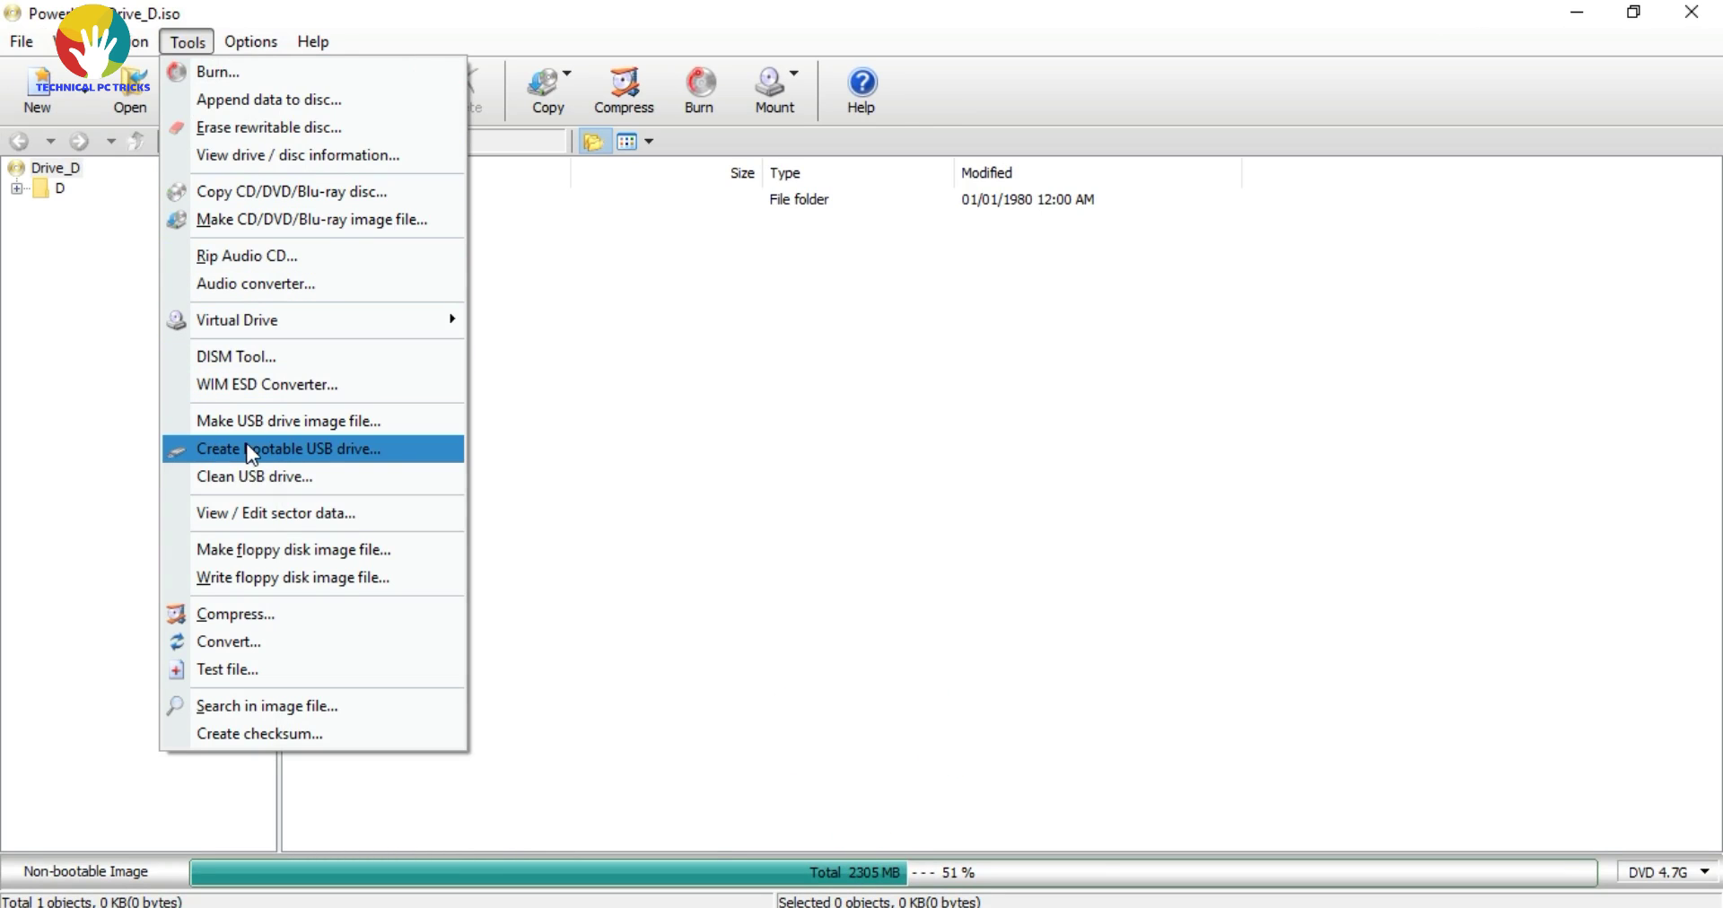
pyautogui.click(289, 452)
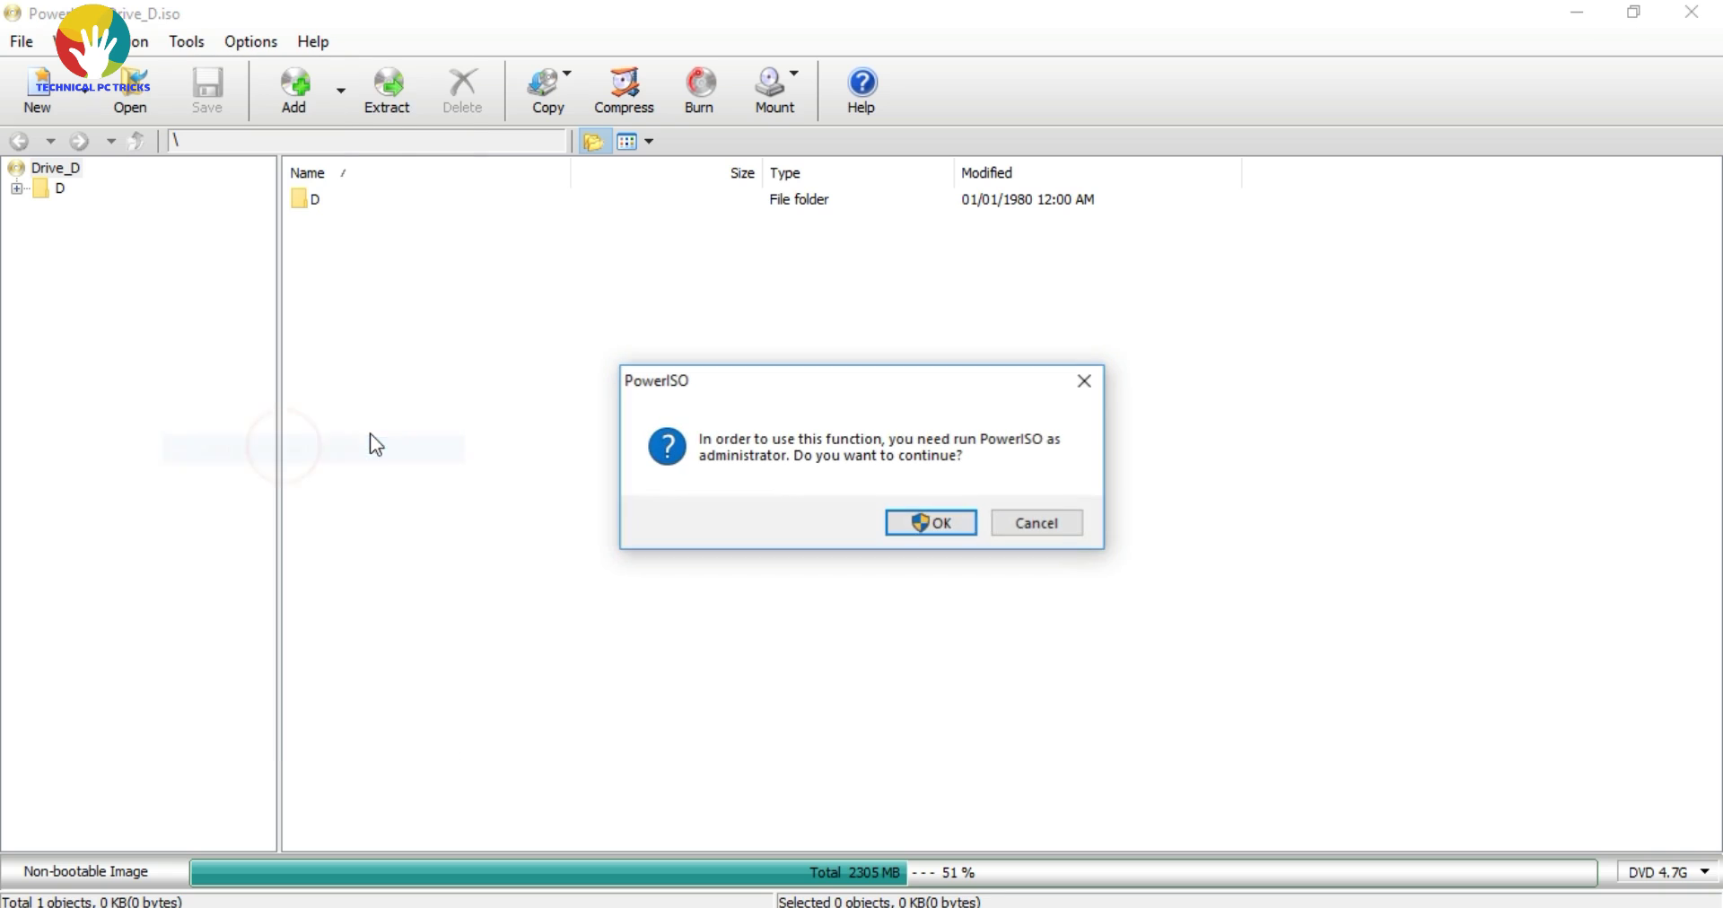
pyautogui.click(920, 524)
pyautogui.click(792, 648)
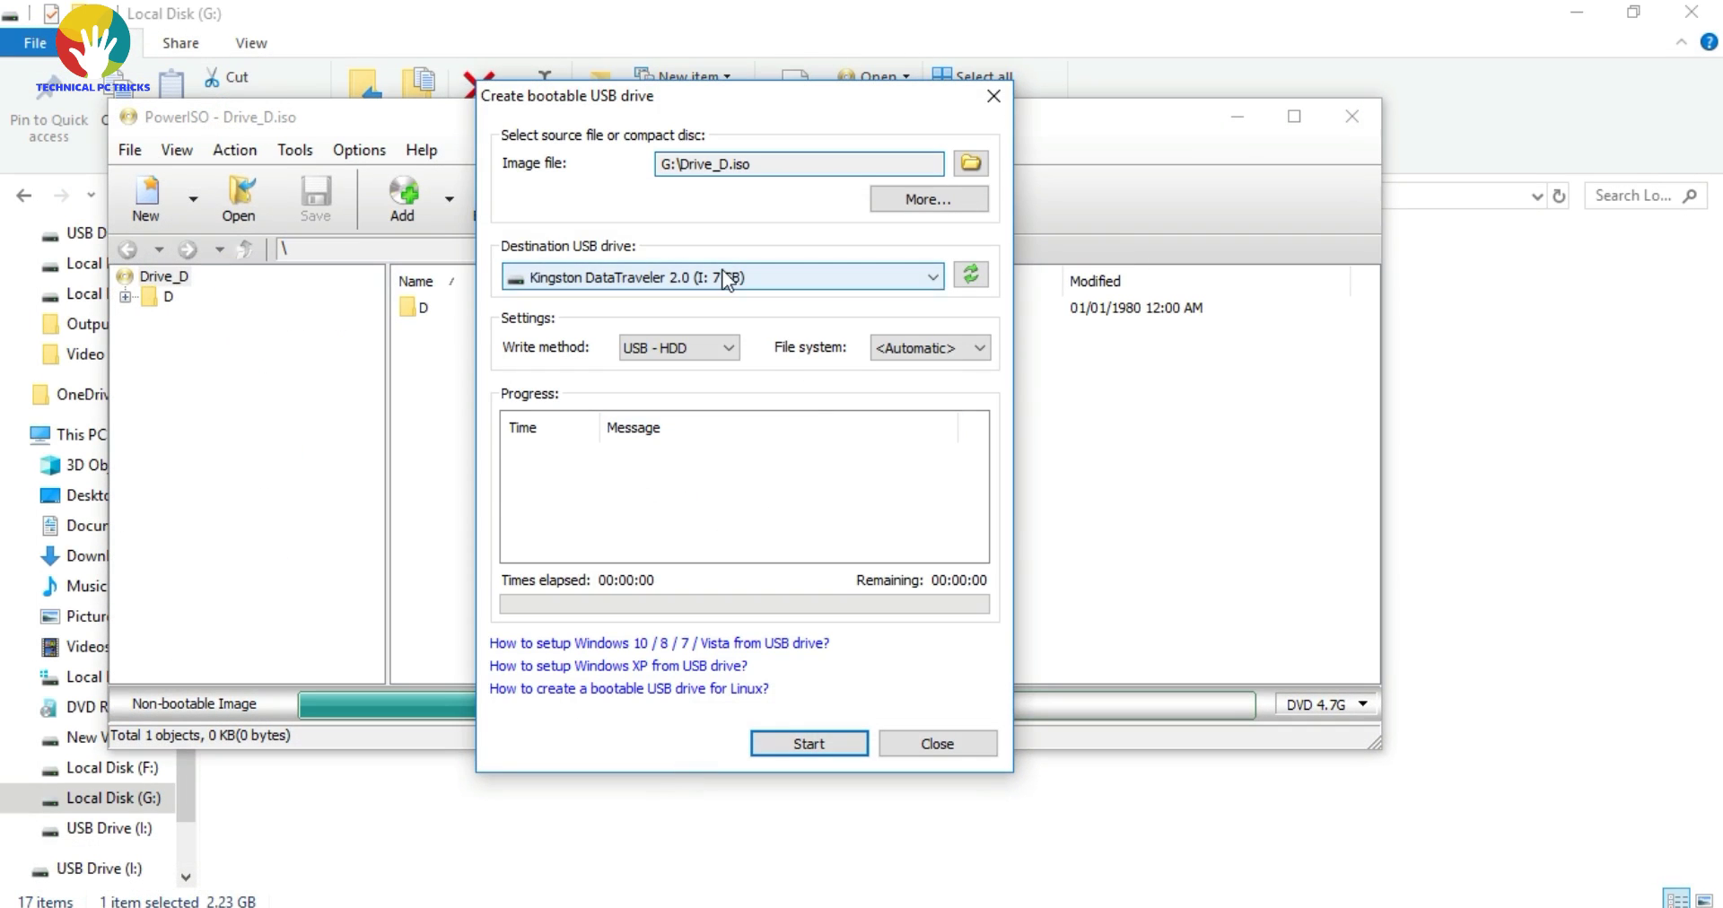
# Choose Kingston DataTraveler 2.0 (I:) as the destination, with the USB - HDD write method and the <Automatic> file system.
pyautogui.click(725, 277)
pyautogui.click(687, 361)
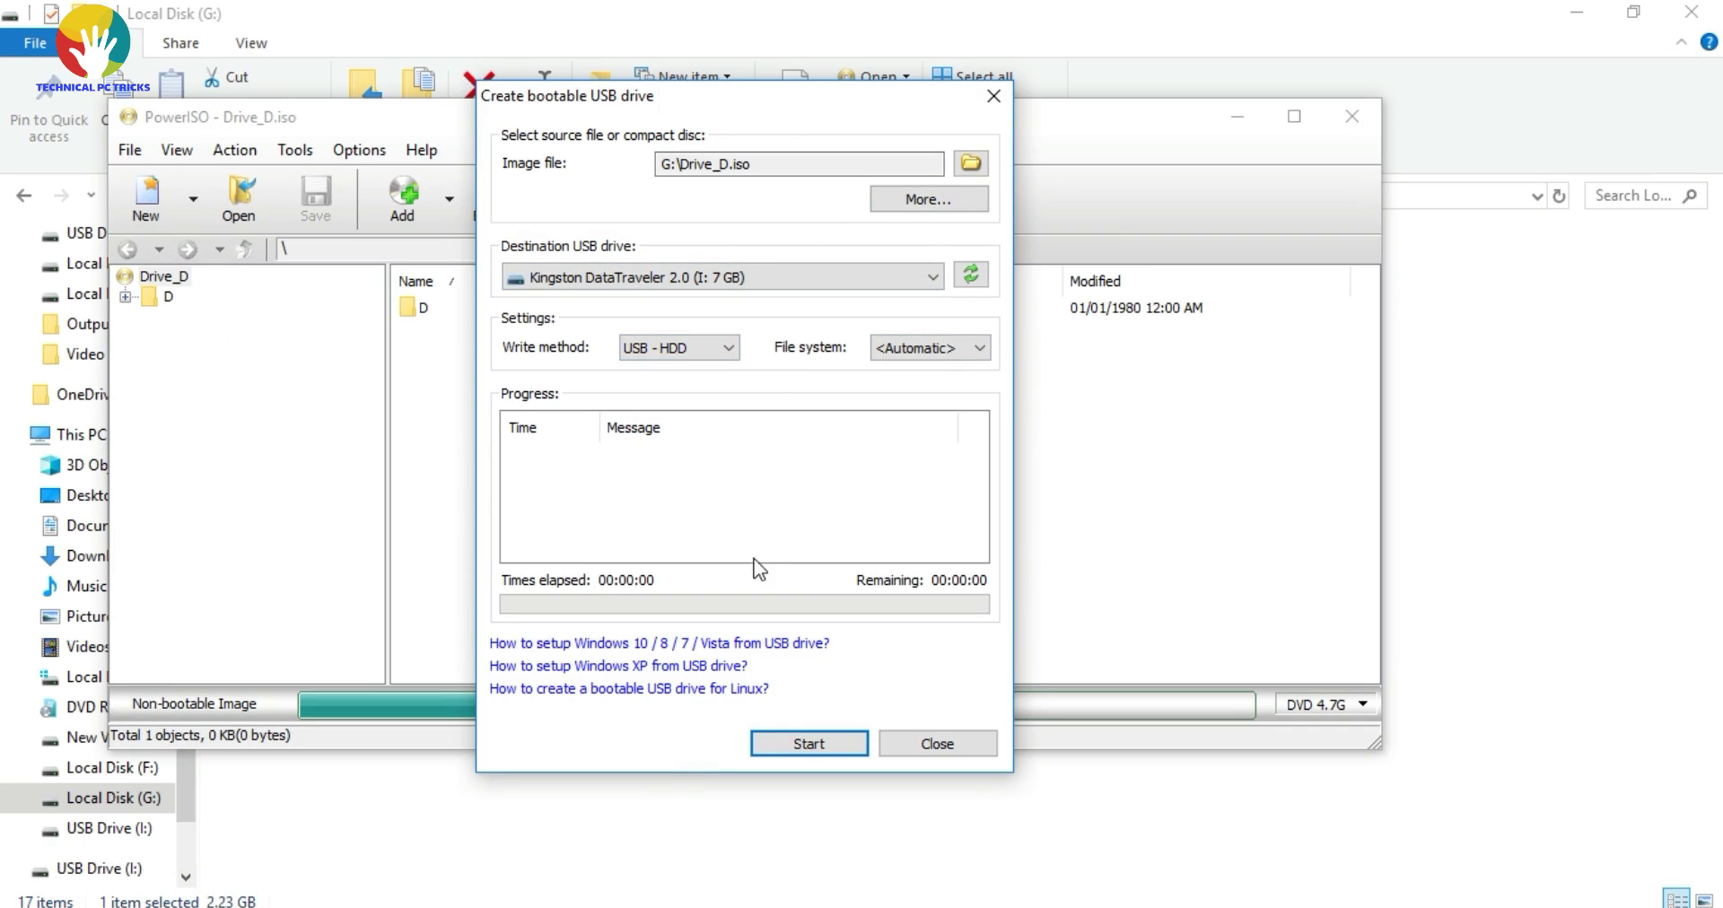
pyautogui.click(727, 350)
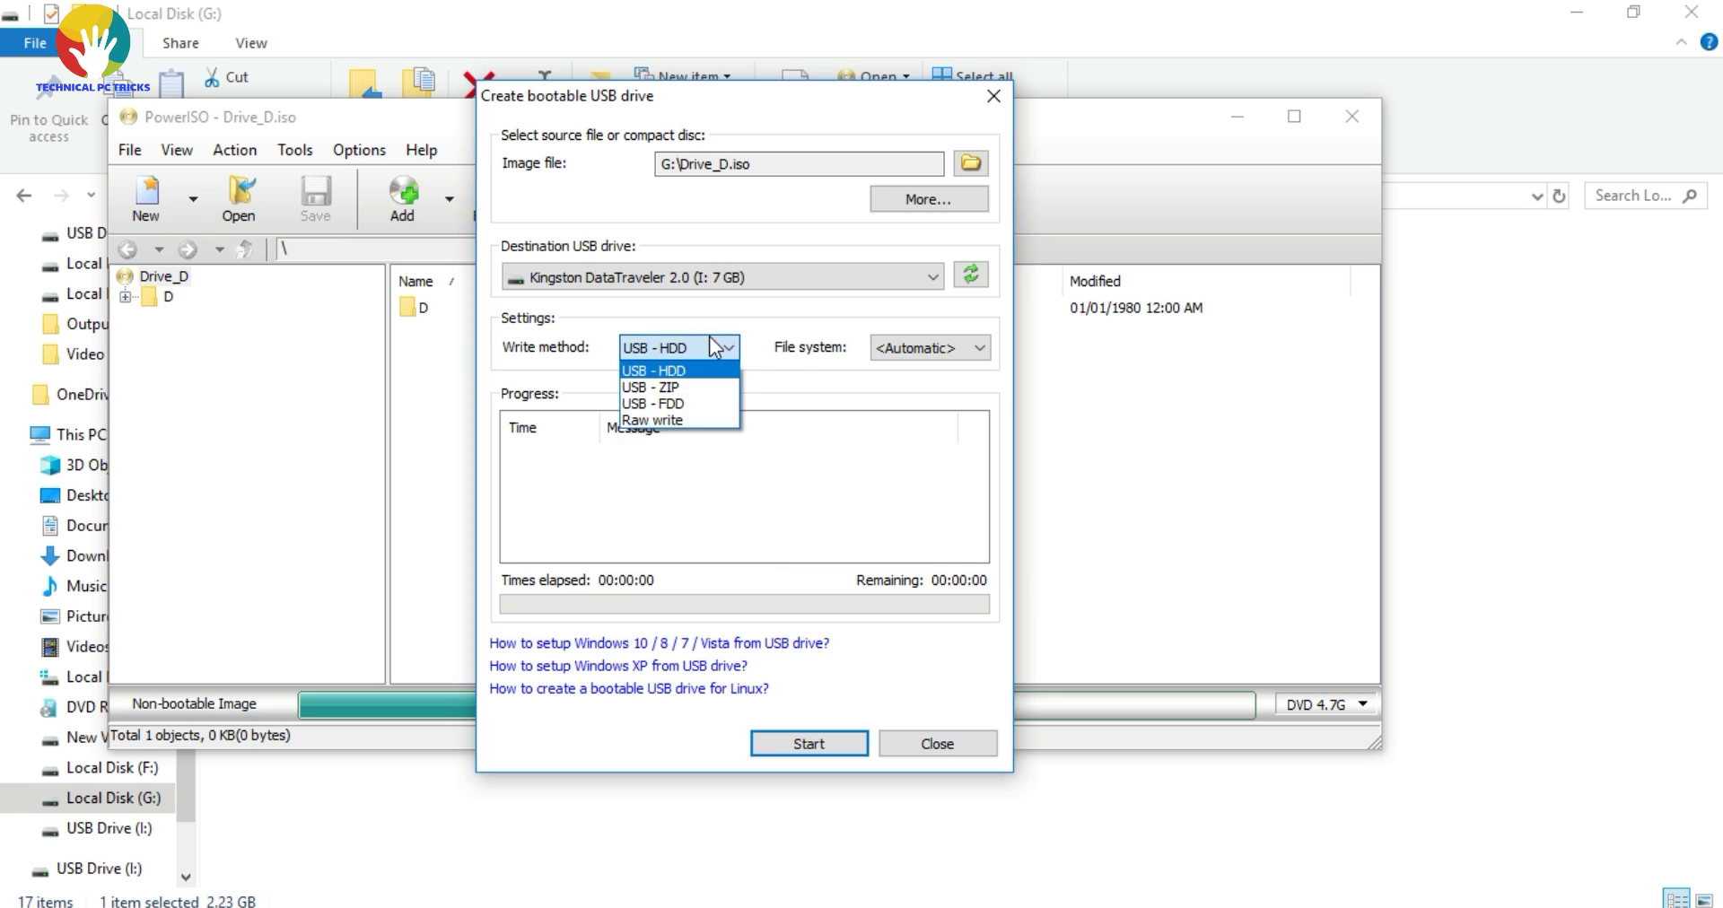
pyautogui.click(713, 348)
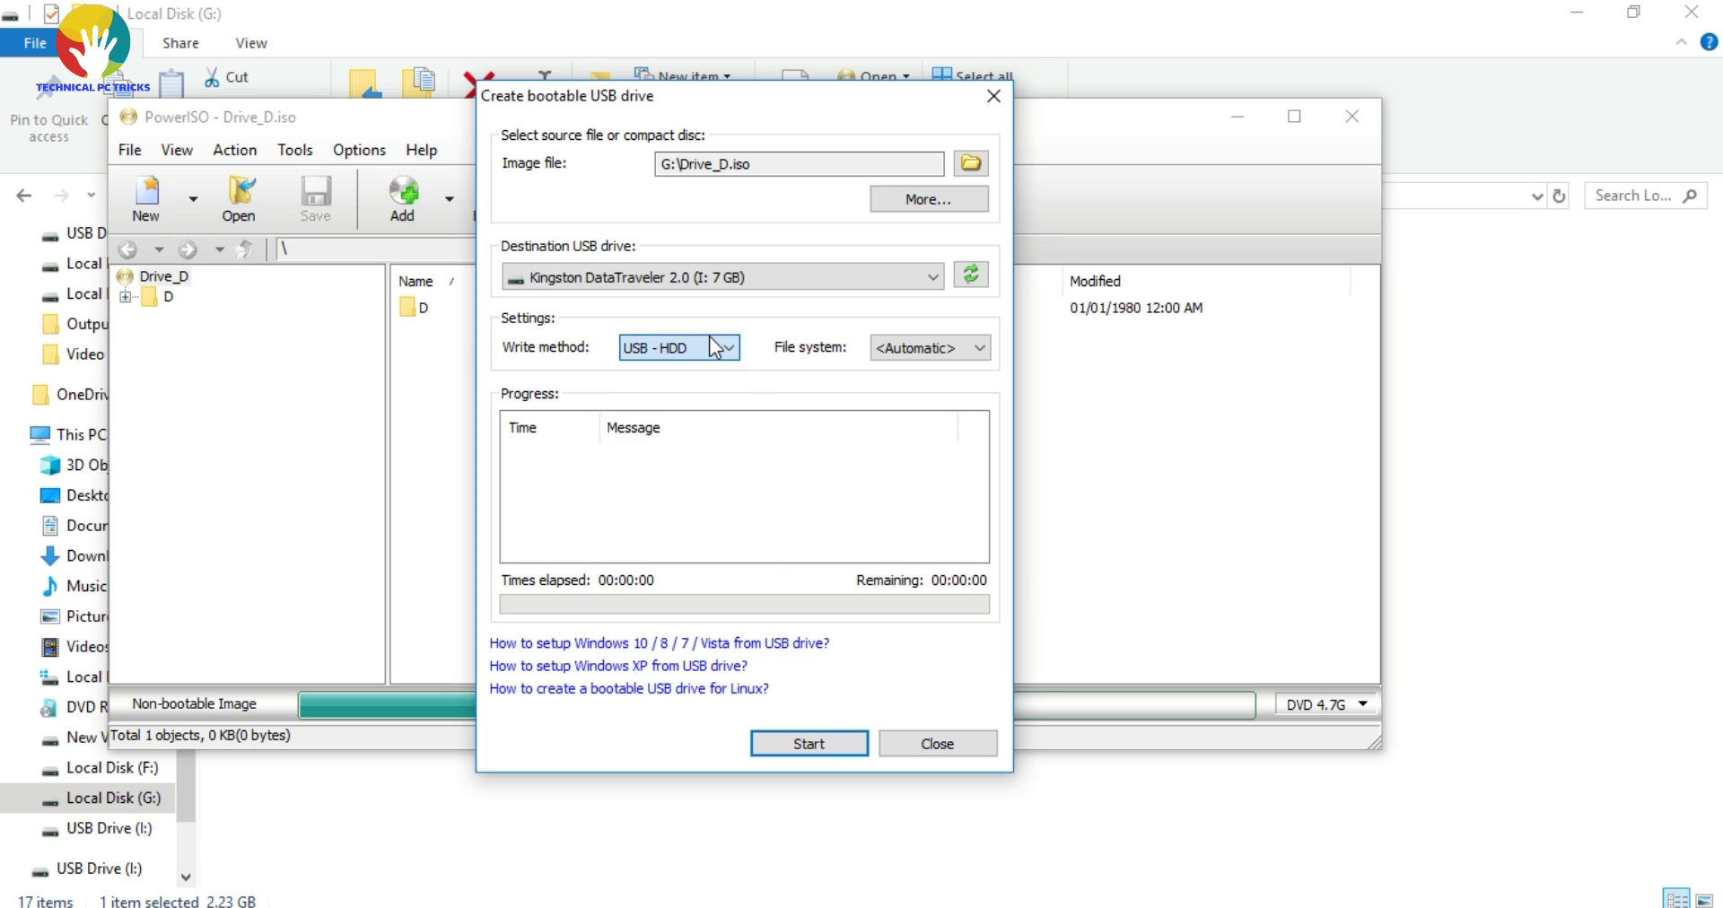
pyautogui.click(926, 350)
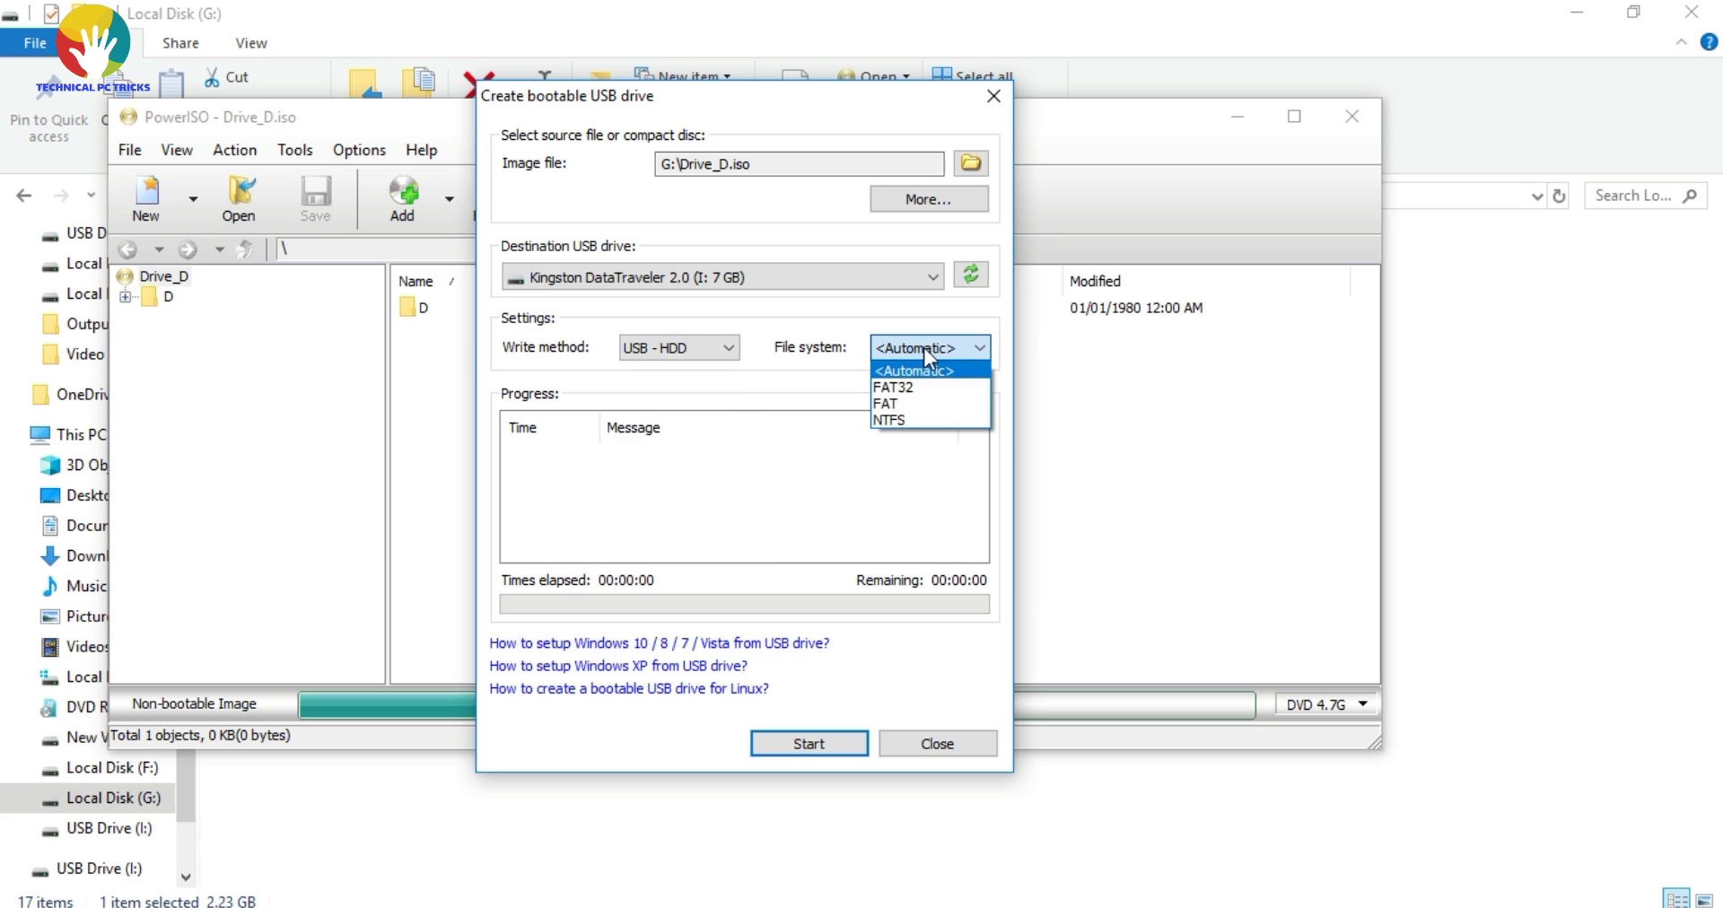
pyautogui.click(923, 348)
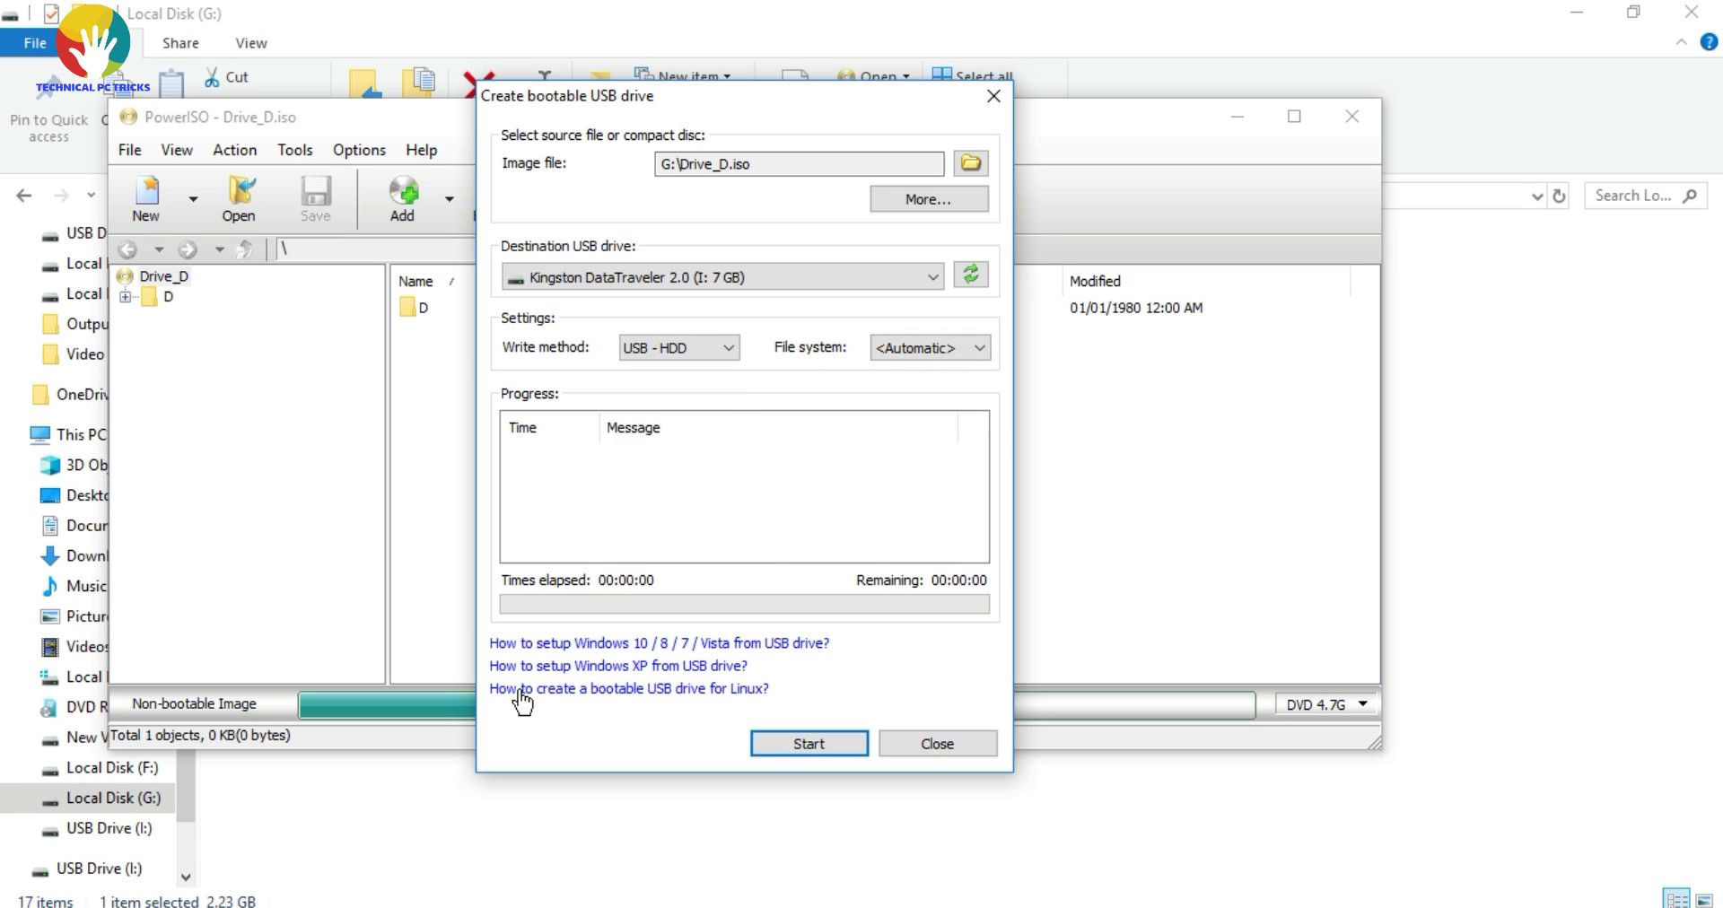
# Start writing G:\Drive_D.iso to the Kingston DataTraveler 2.0 (I:) drive and accept overwriting all of its data.
pyautogui.click(829, 281)
pyautogui.click(824, 297)
pyautogui.click(782, 748)
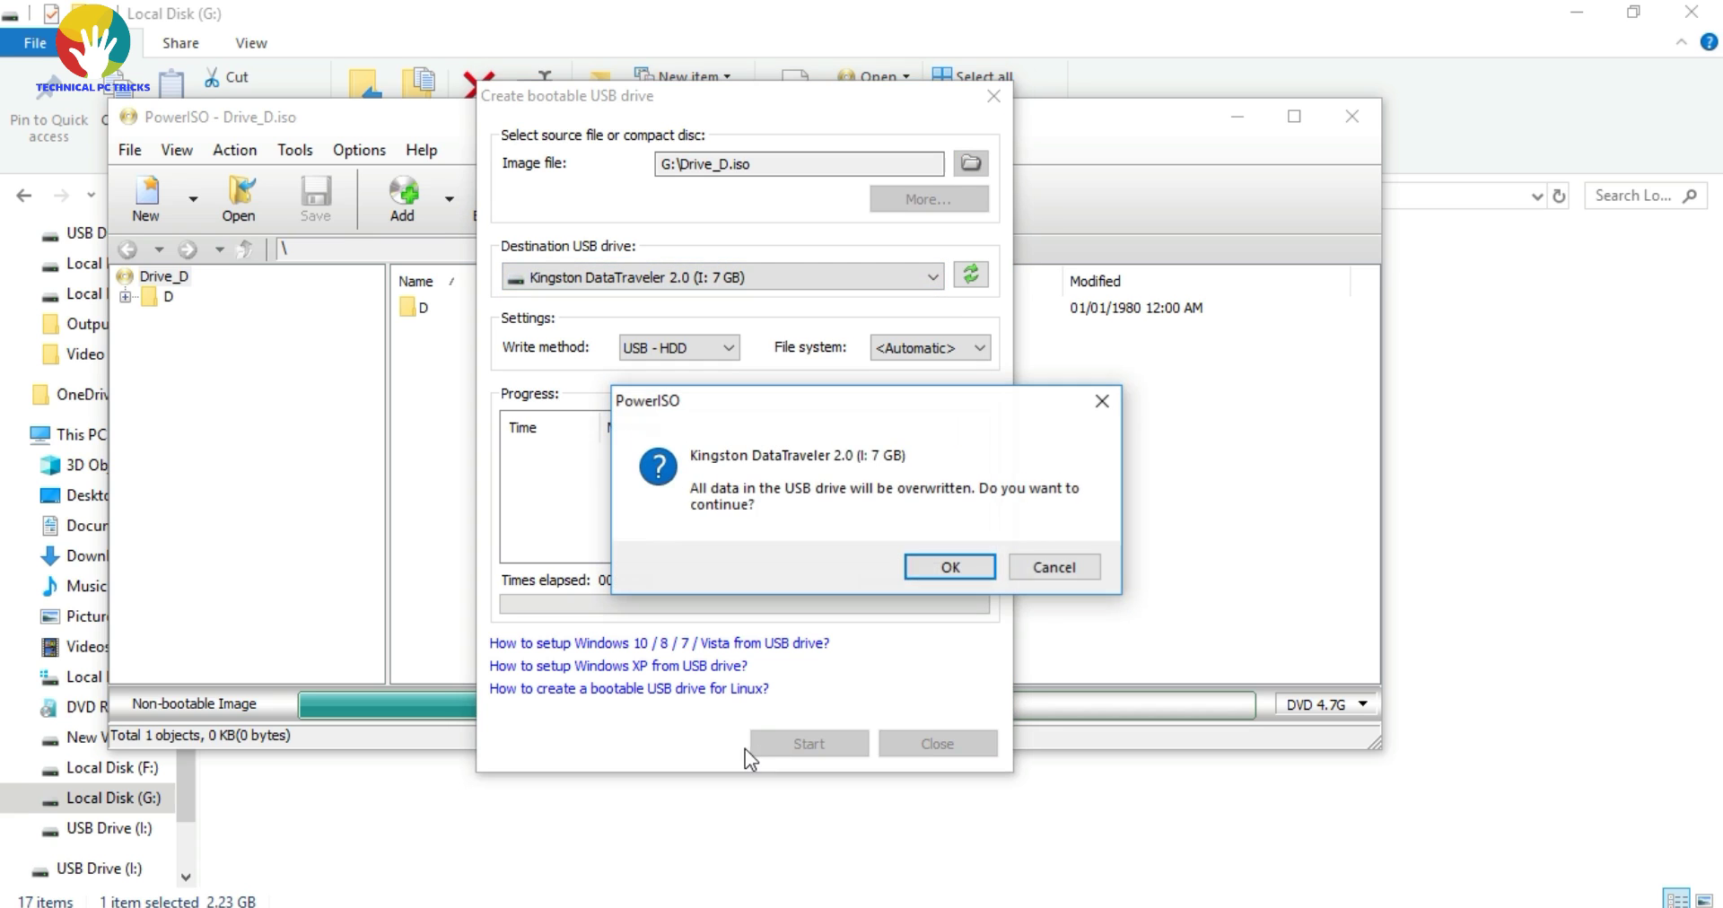
pyautogui.click(925, 569)
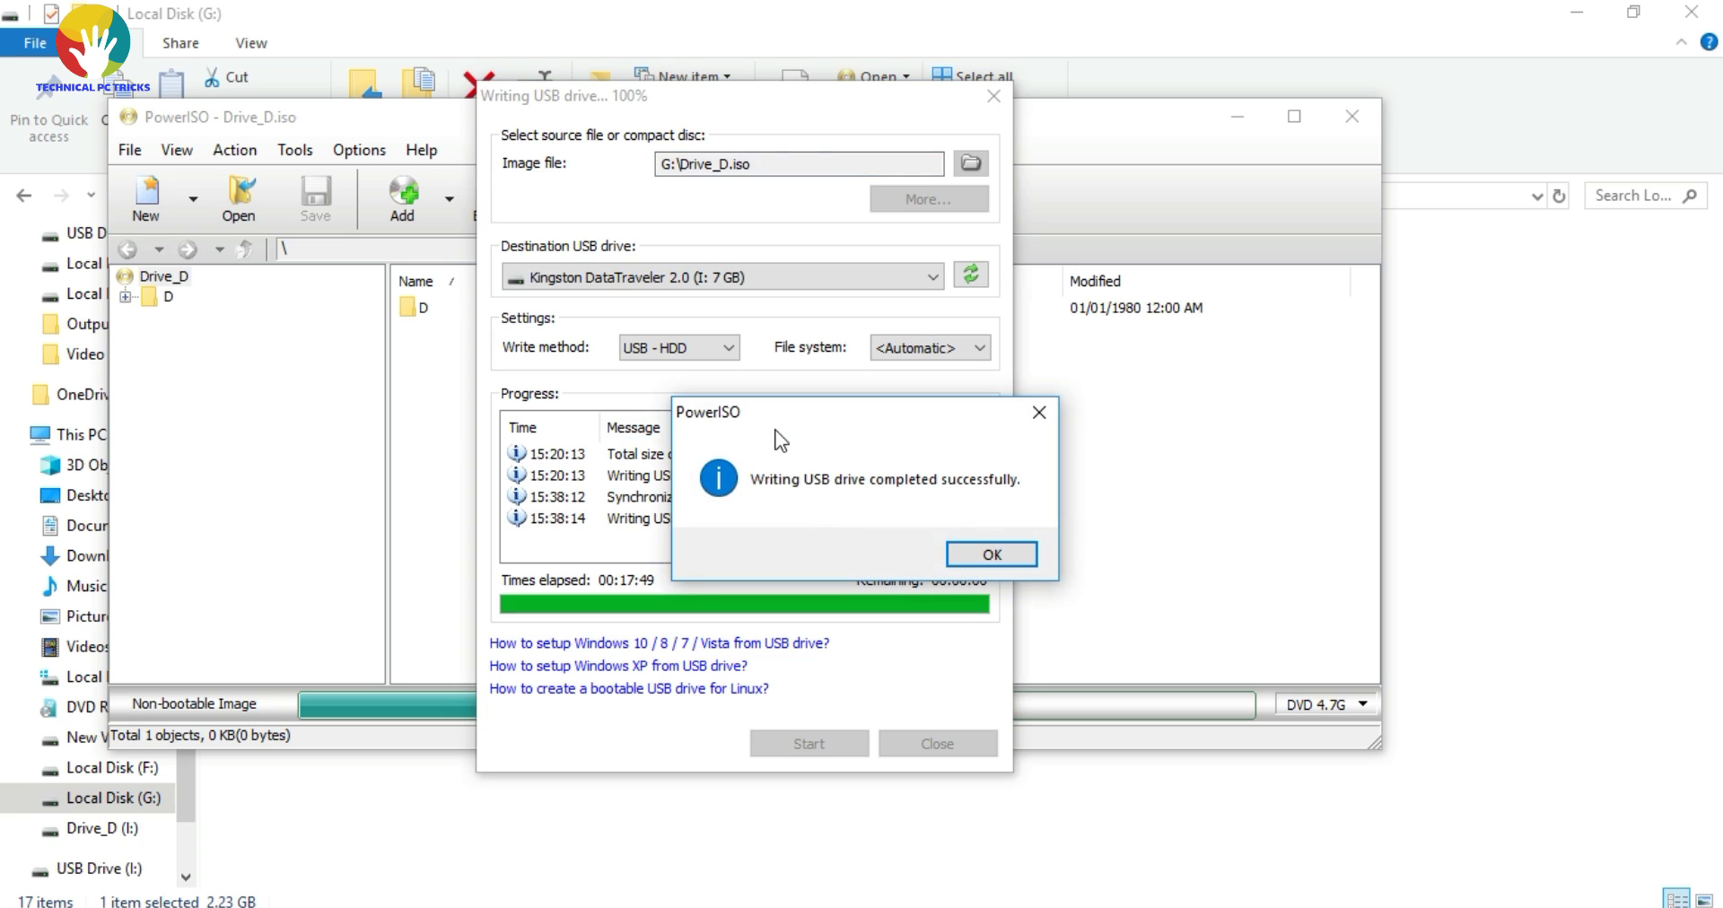
# Dismiss the completion message and close both the bootable USB dialog and PowerISO.
pyautogui.click(992, 545)
pyautogui.click(937, 744)
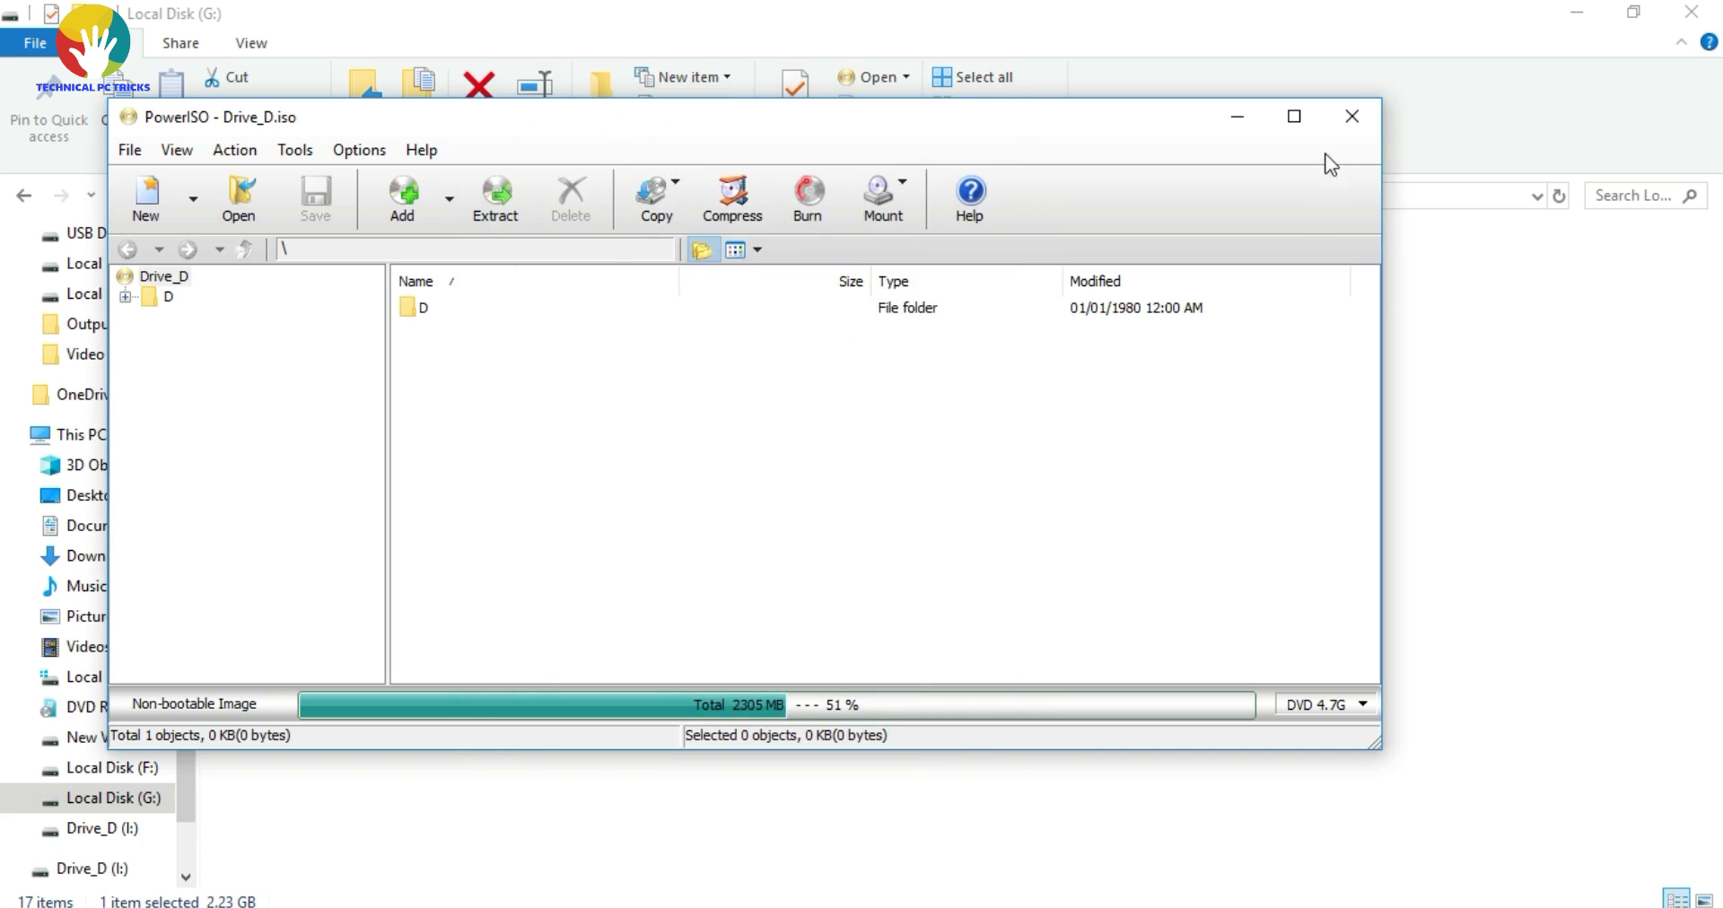
pyautogui.click(1351, 117)
# Examine the D folder on the written USB drive Drive_D (I:) from This PC, and minimize File Explorer.
pyautogui.click(115, 435)
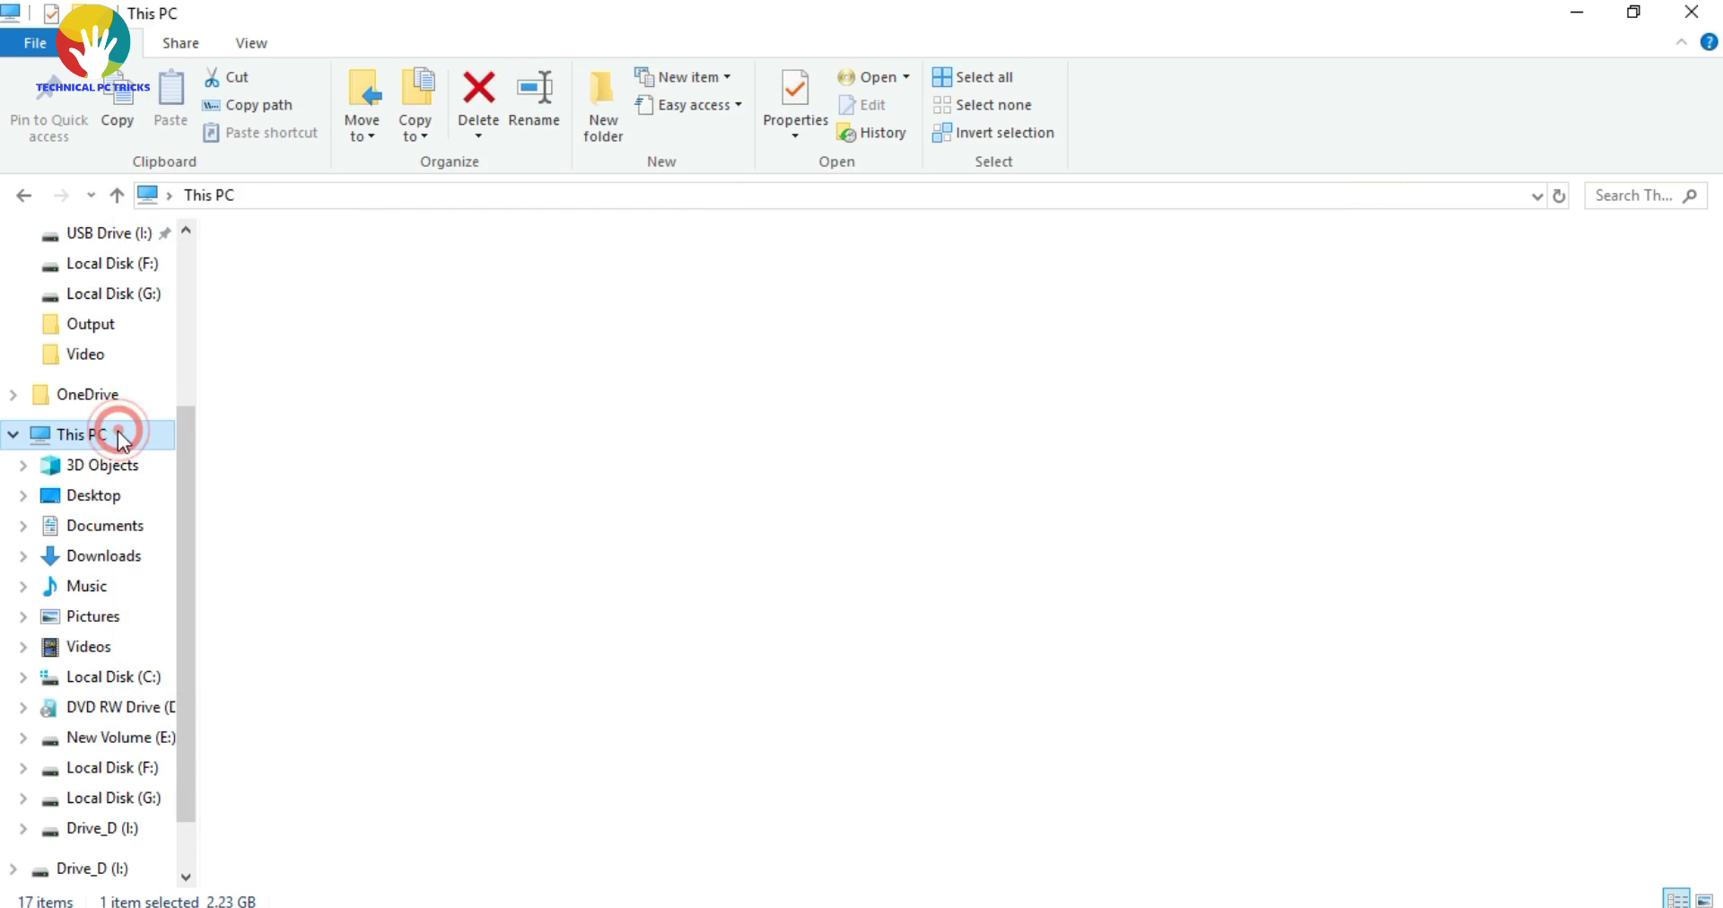
pyautogui.doubleClick(663, 569)
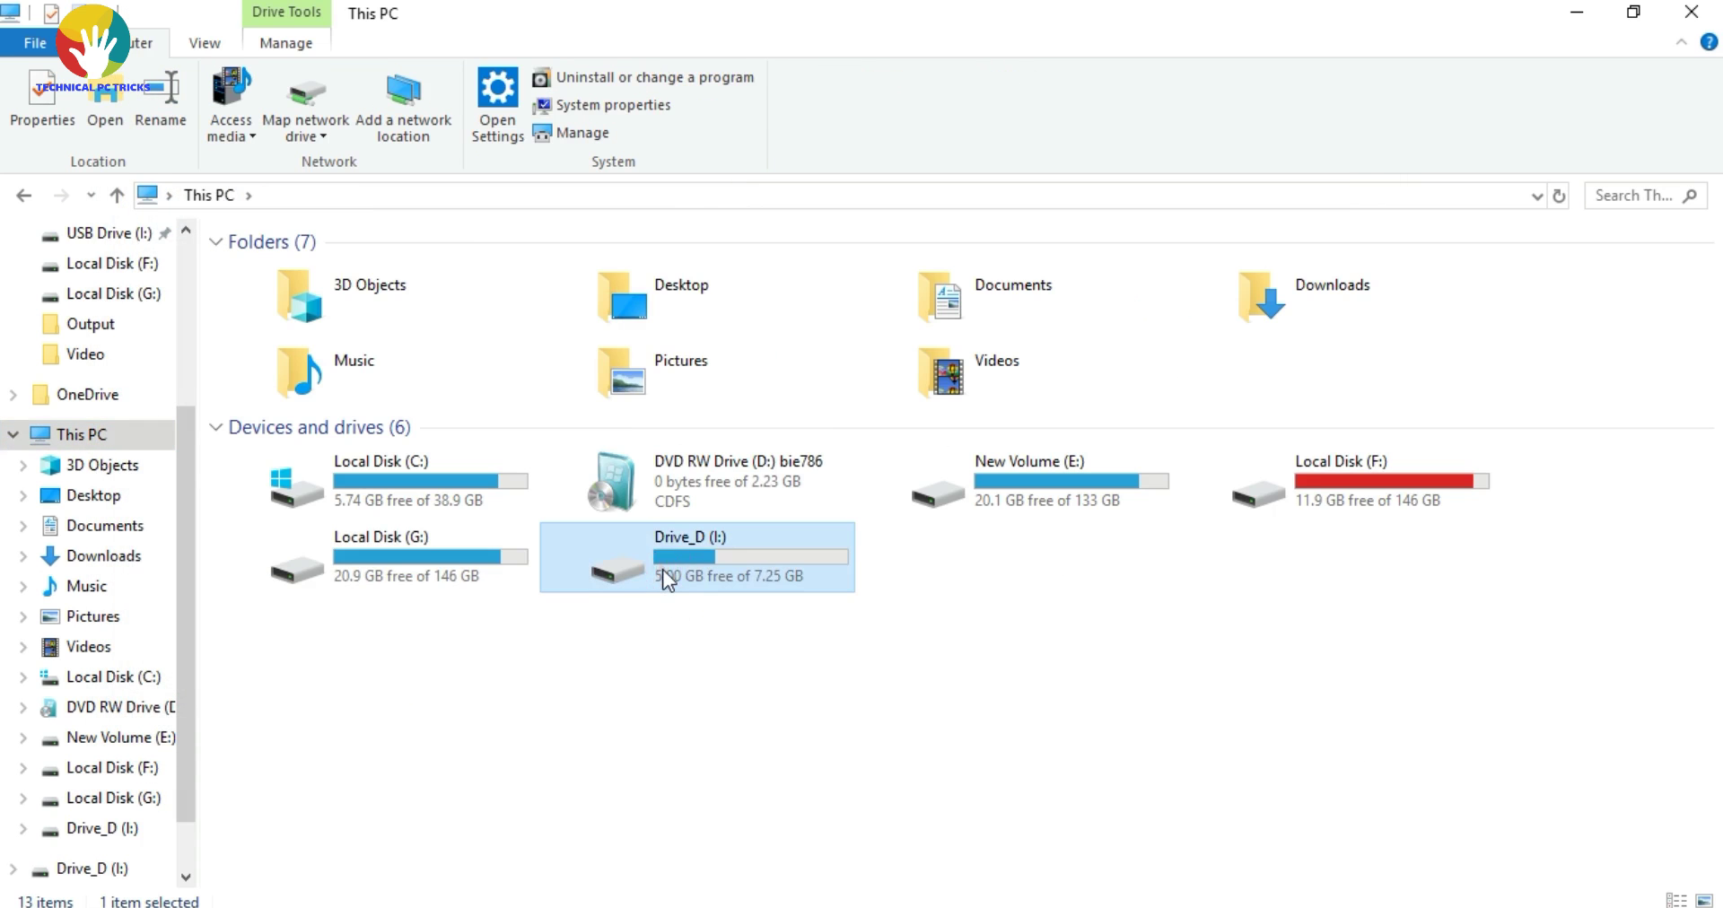
pyautogui.doubleClick(260, 272)
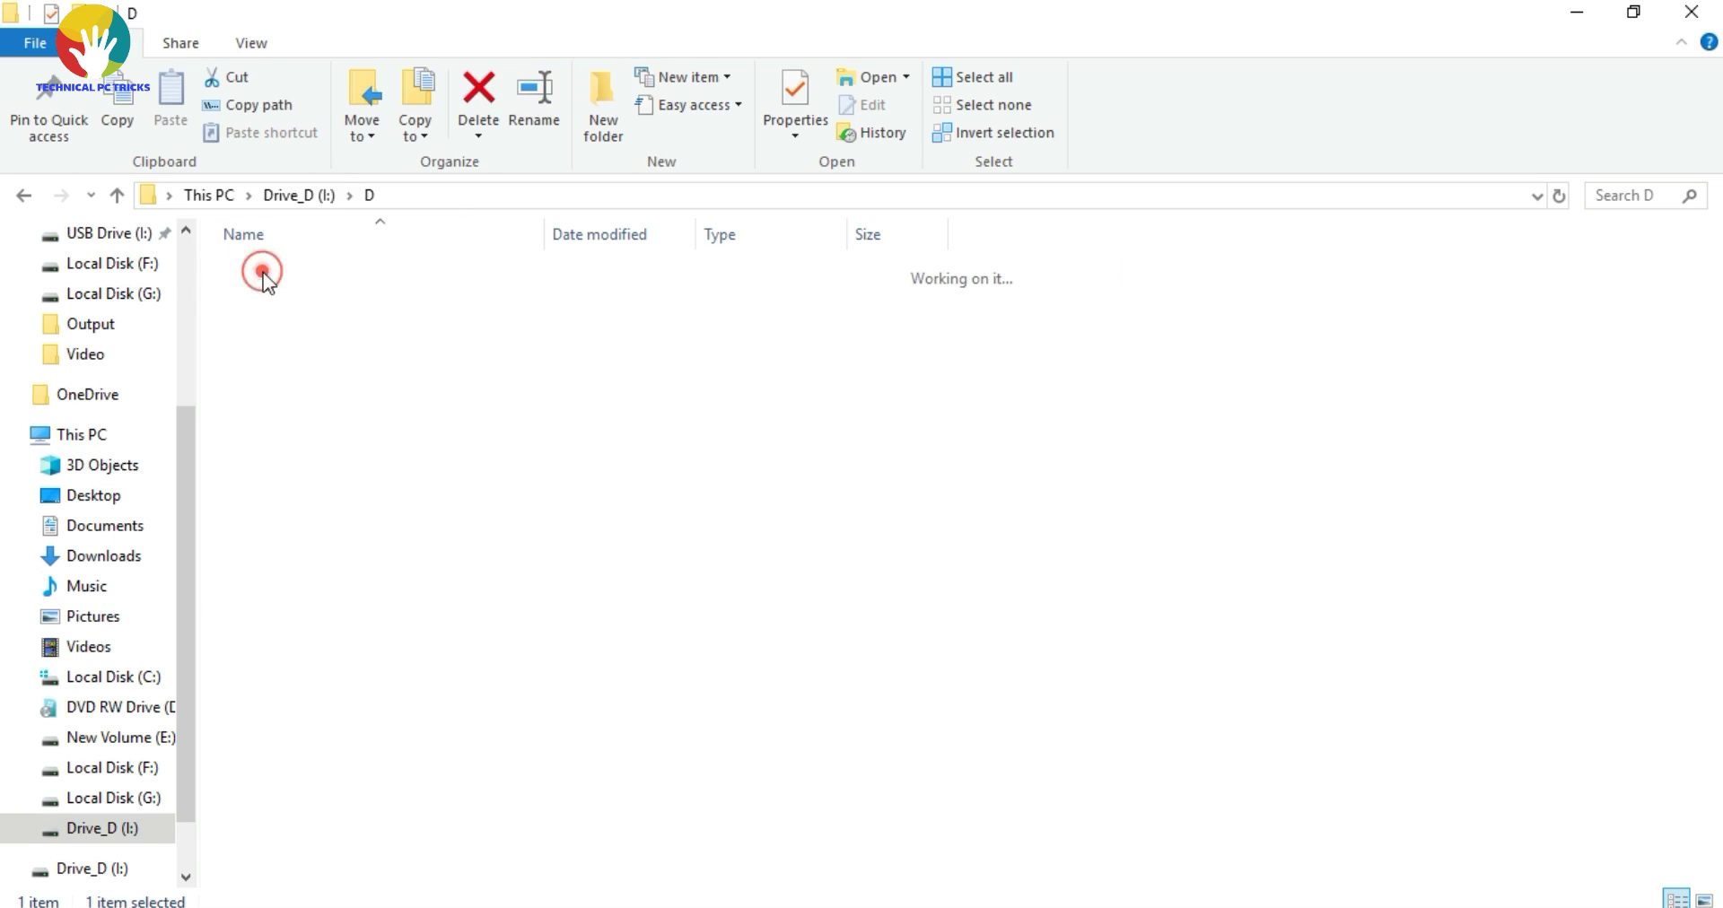
pyautogui.click(399, 542)
pyautogui.hotkey('alt', 'Up')
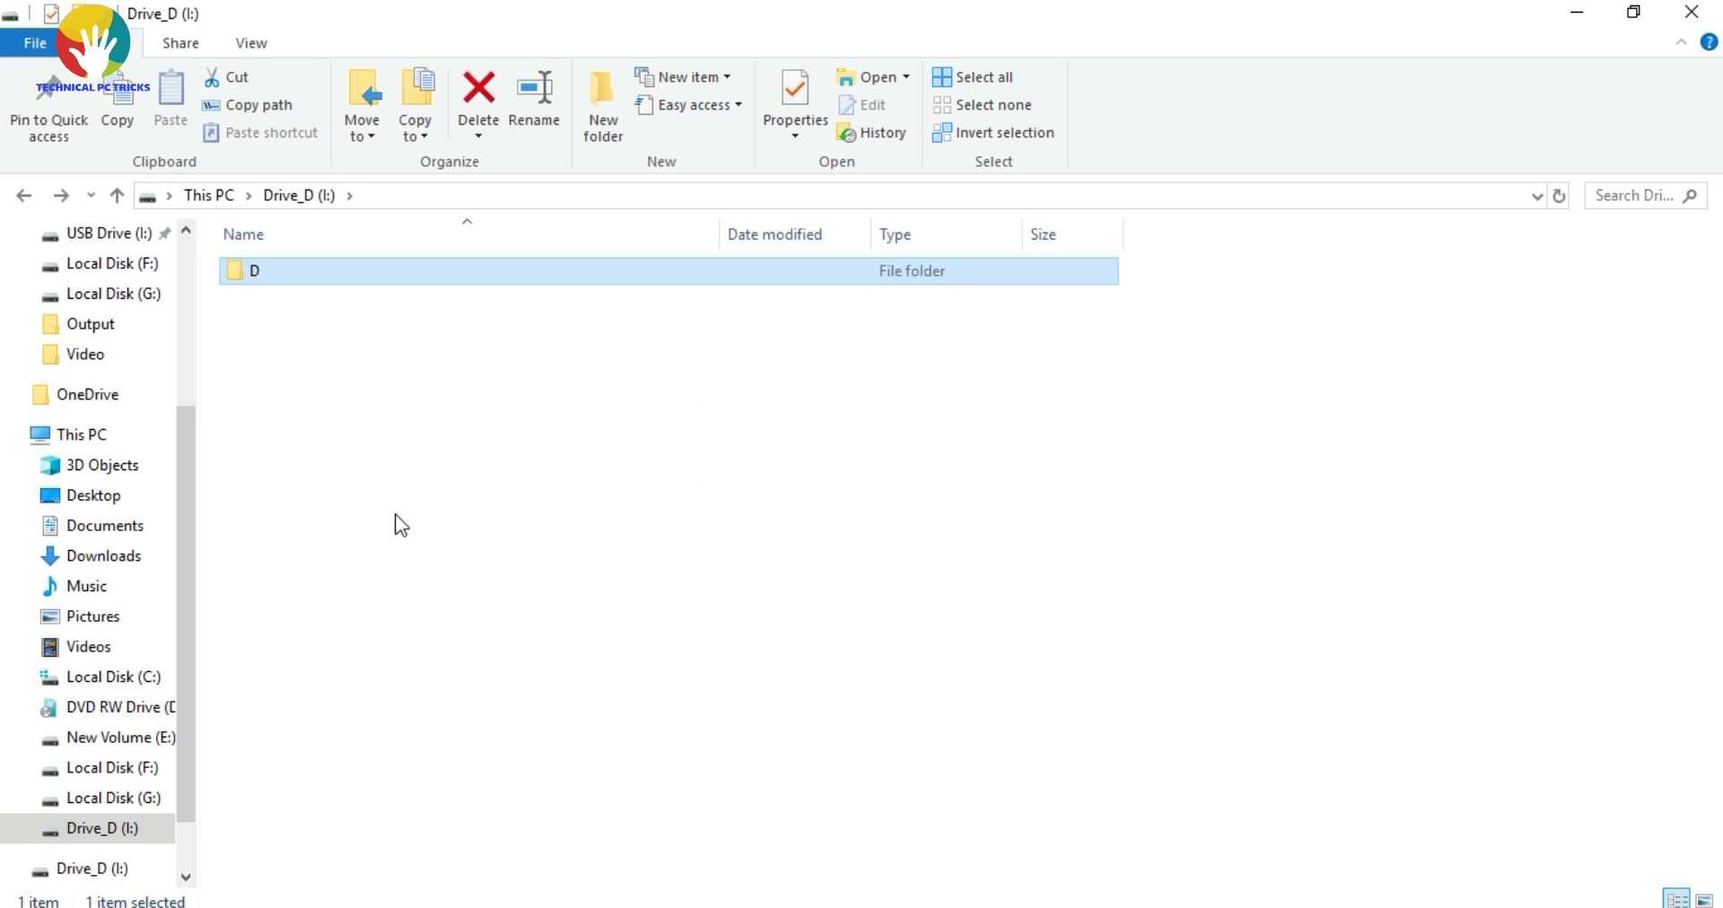
pyautogui.hotkey('alt', 'Up')
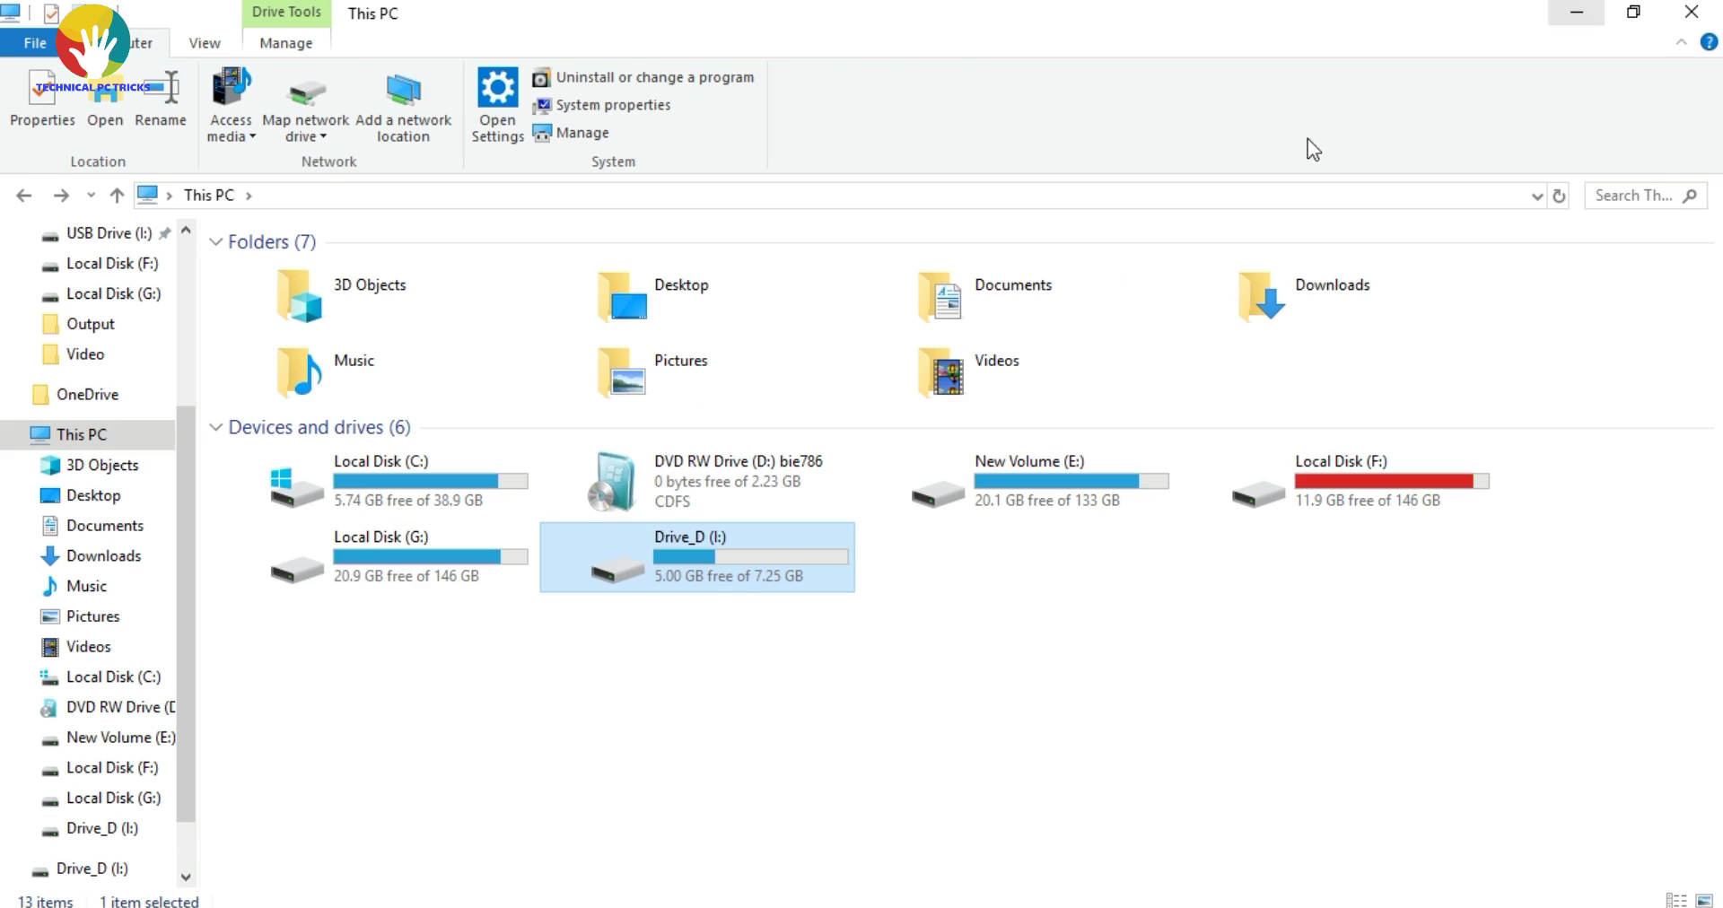
pyautogui.doubleClick(703, 588)
pyautogui.click(1562, 11)
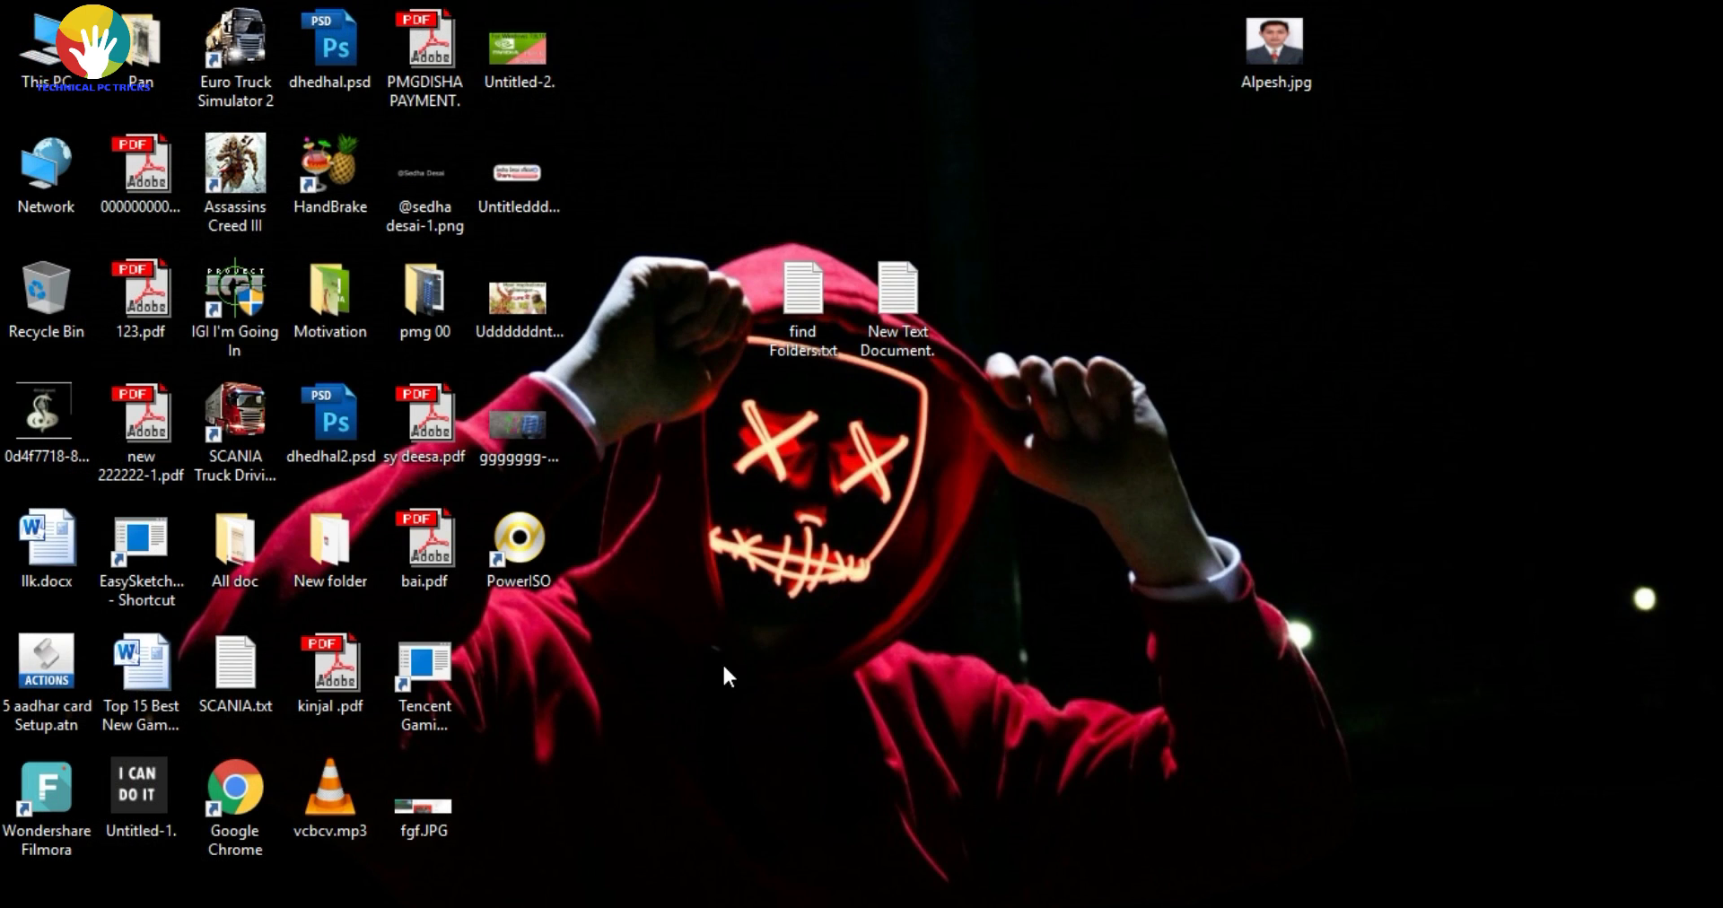
pyautogui.click(722, 664)
pyautogui.rightClick(725, 665)
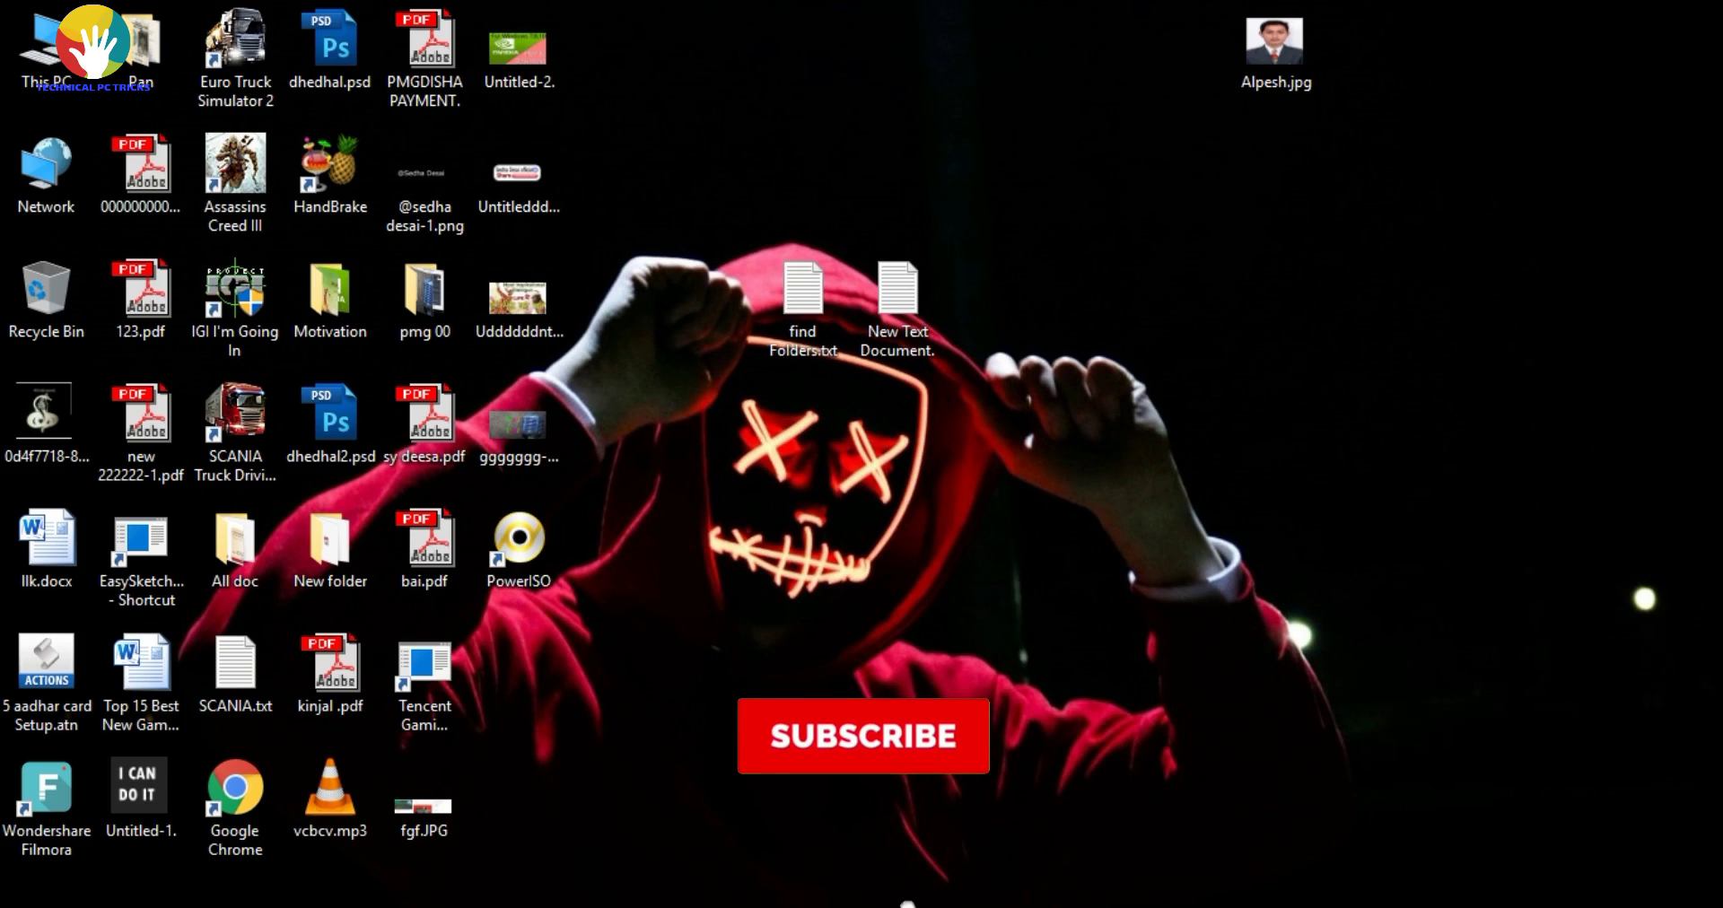